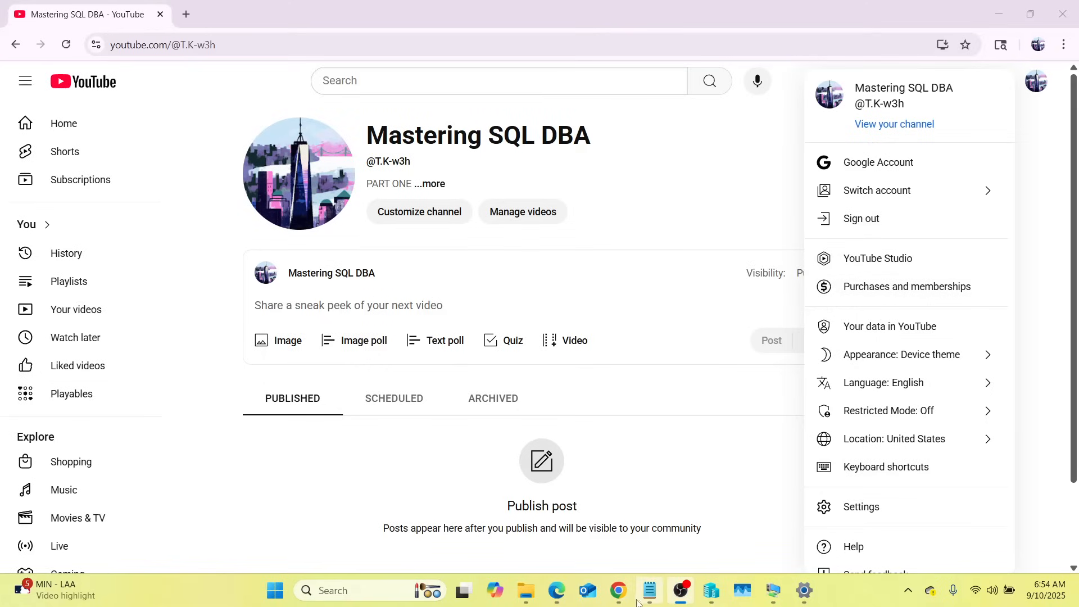
Step: Switch to the course outline in Notepad and highlight topic 14 on Configuration Manager and topic 15 on maintenance jobs
mouse_move(644, 589)
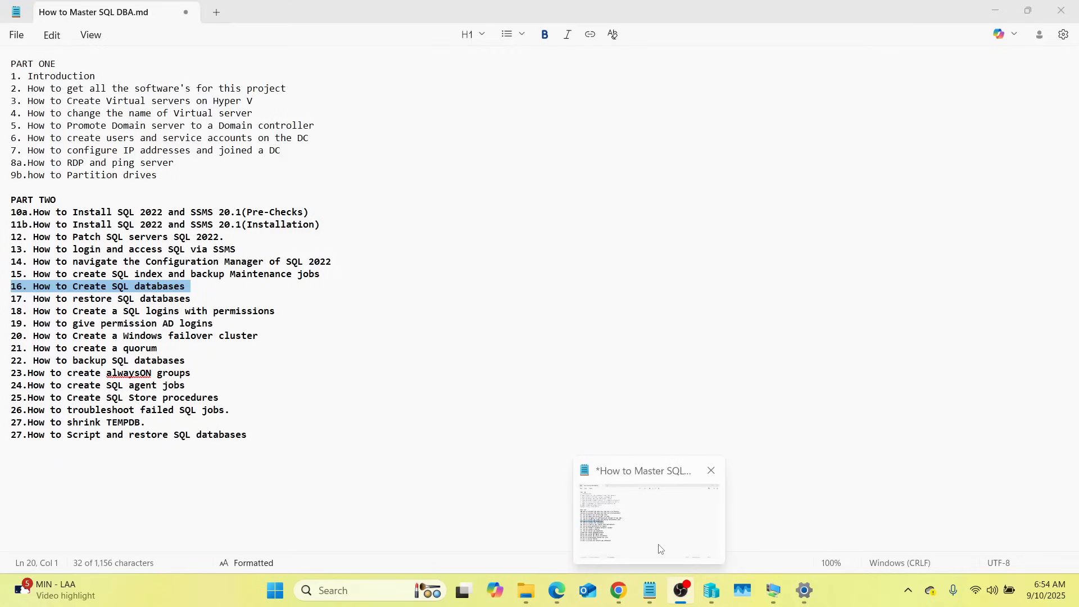
click(658, 534)
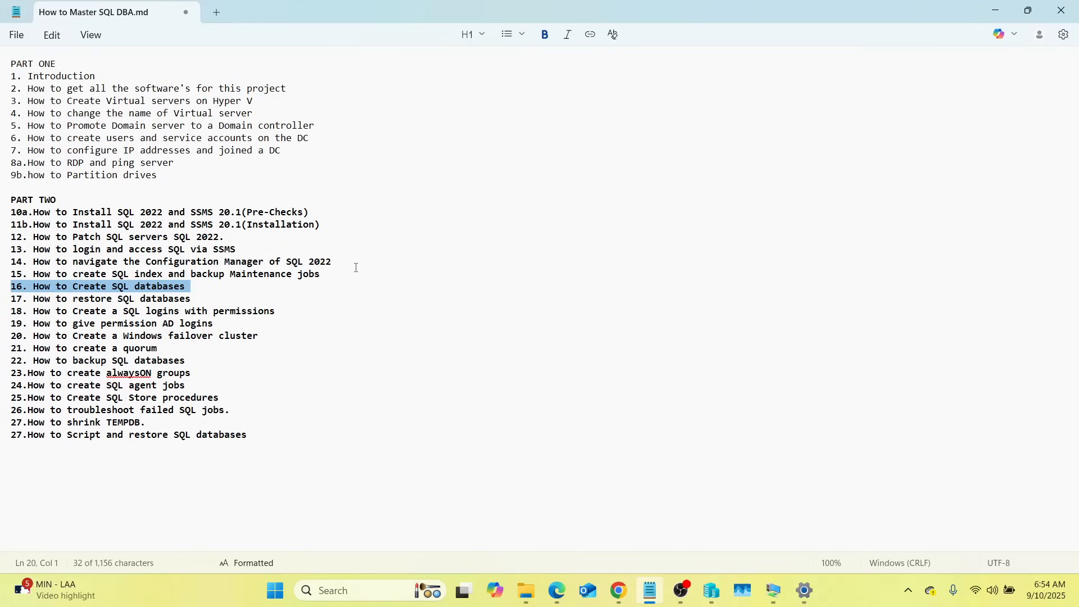
drag(334, 261, 8, 259)
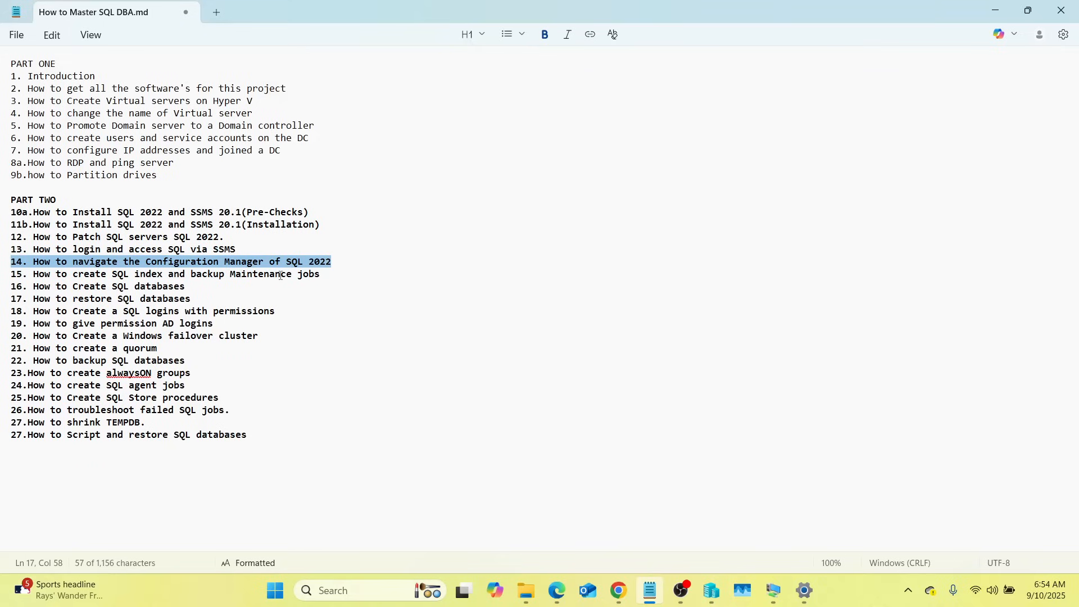
drag(319, 275, 25, 276)
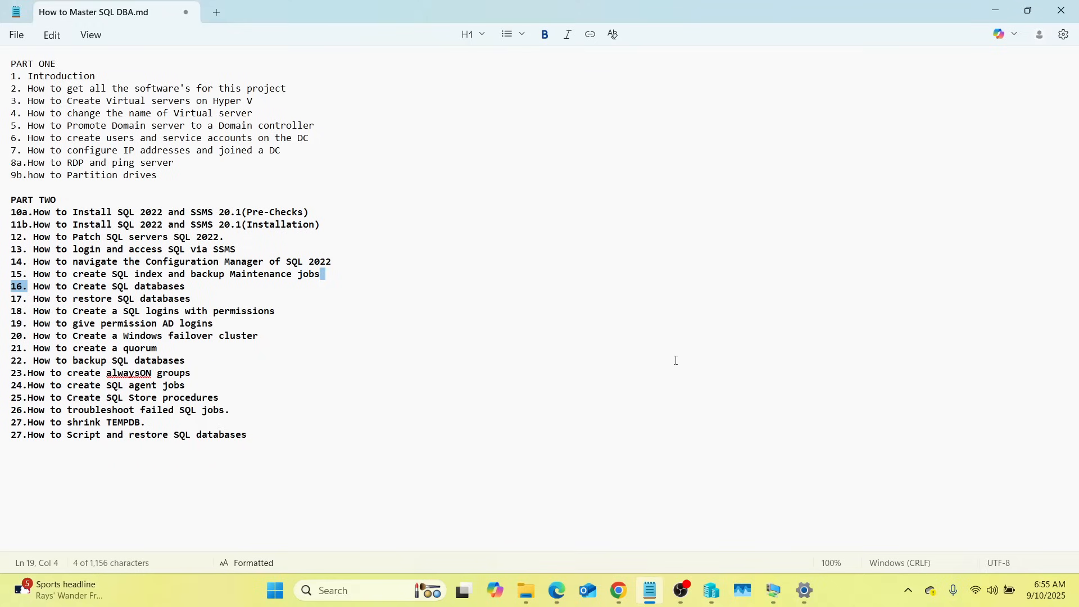
Step: Switch to Hyper-V Manager to check the virtual machines and bring up the HDC-SQL01 virtual machine session
mouse_move(707, 603)
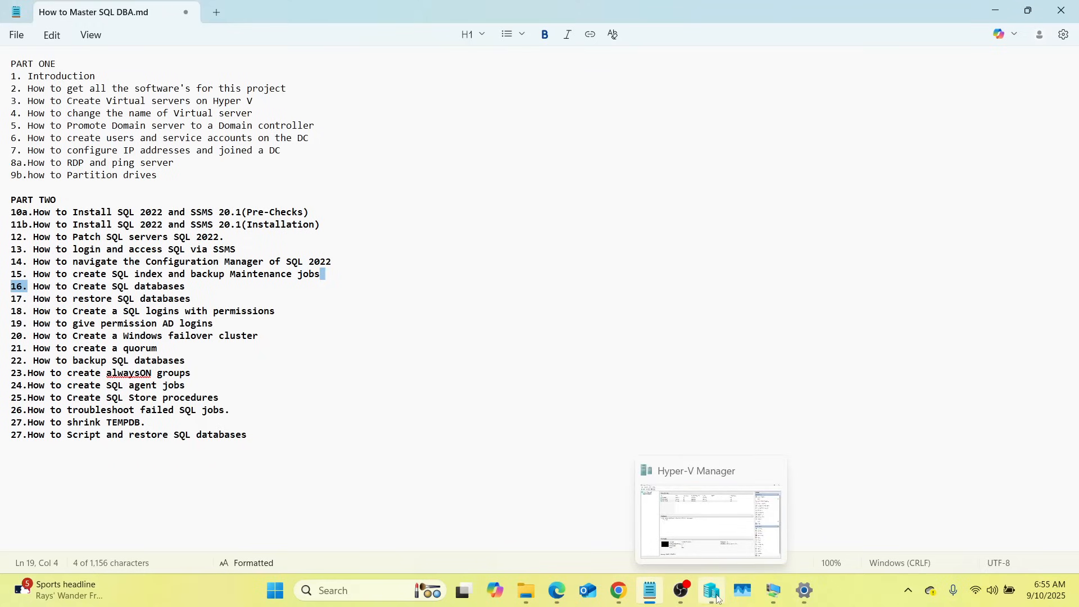
click(712, 601)
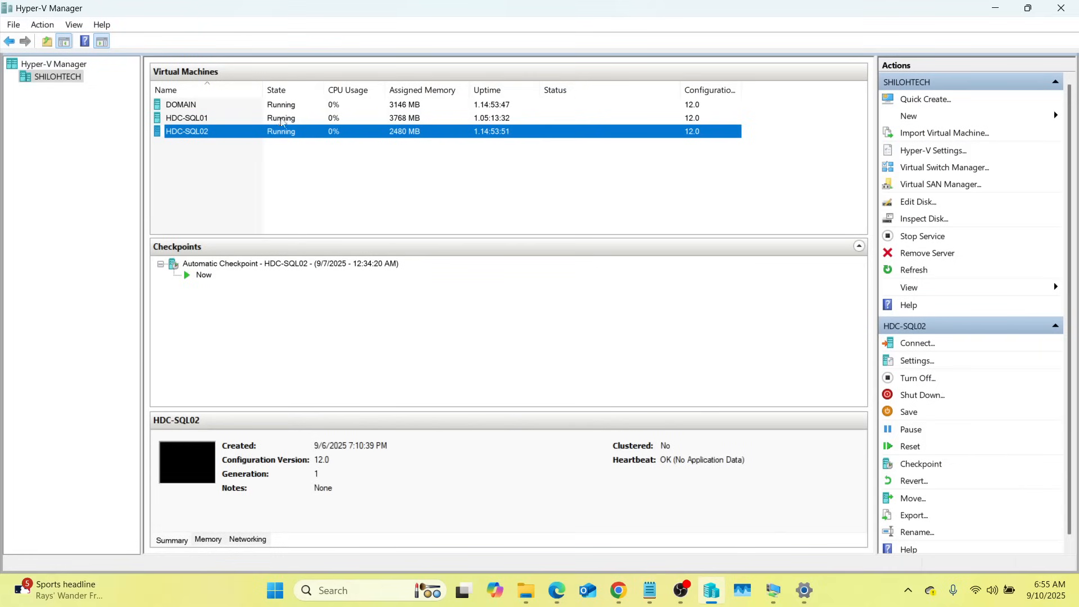
right_click(211, 135)
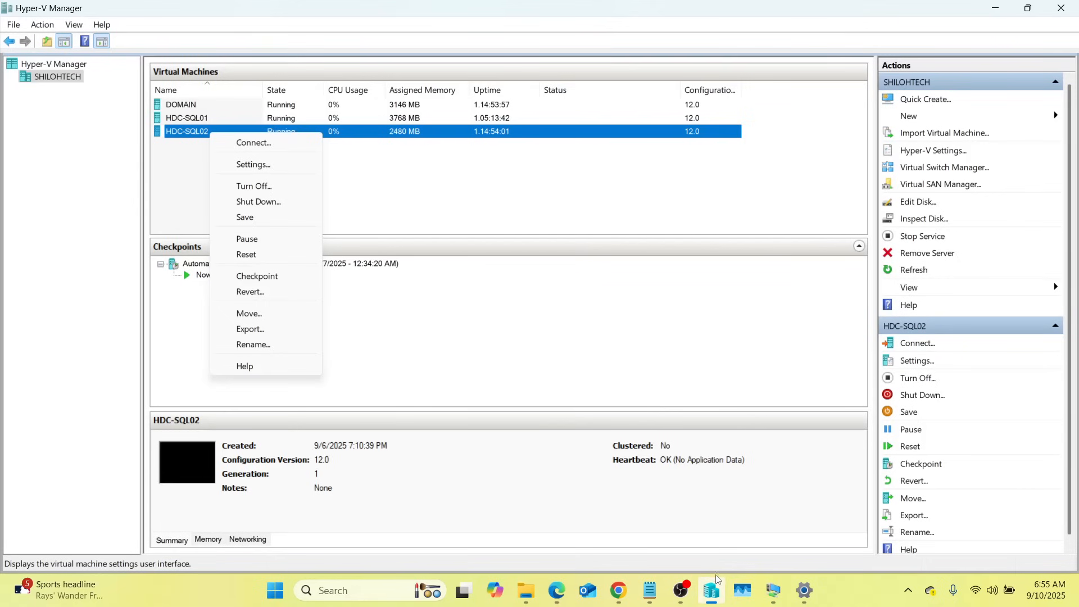
mouse_move(772, 601)
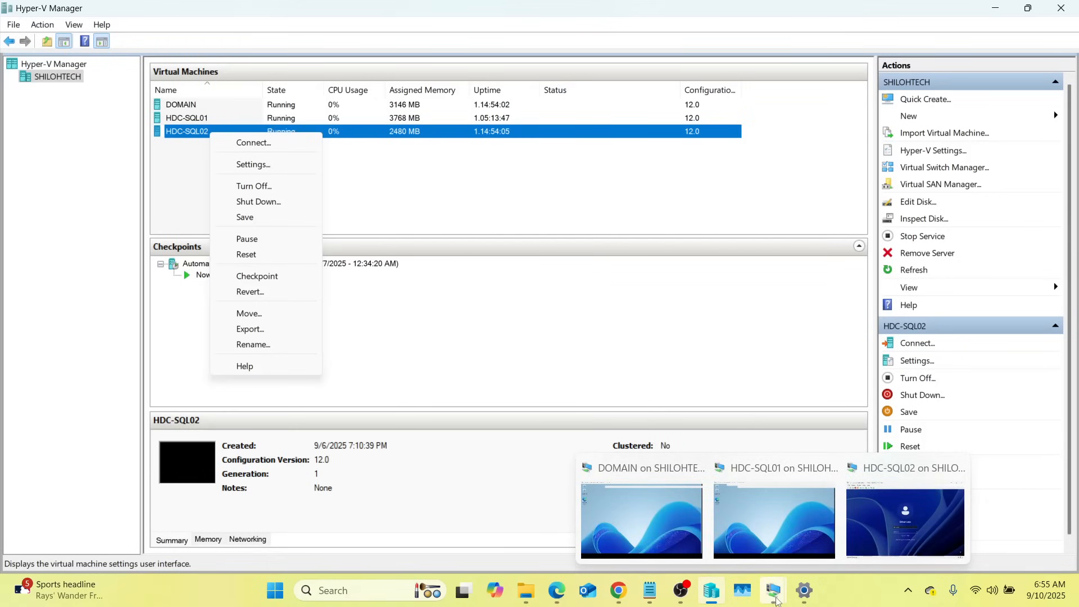
mouse_move(772, 525)
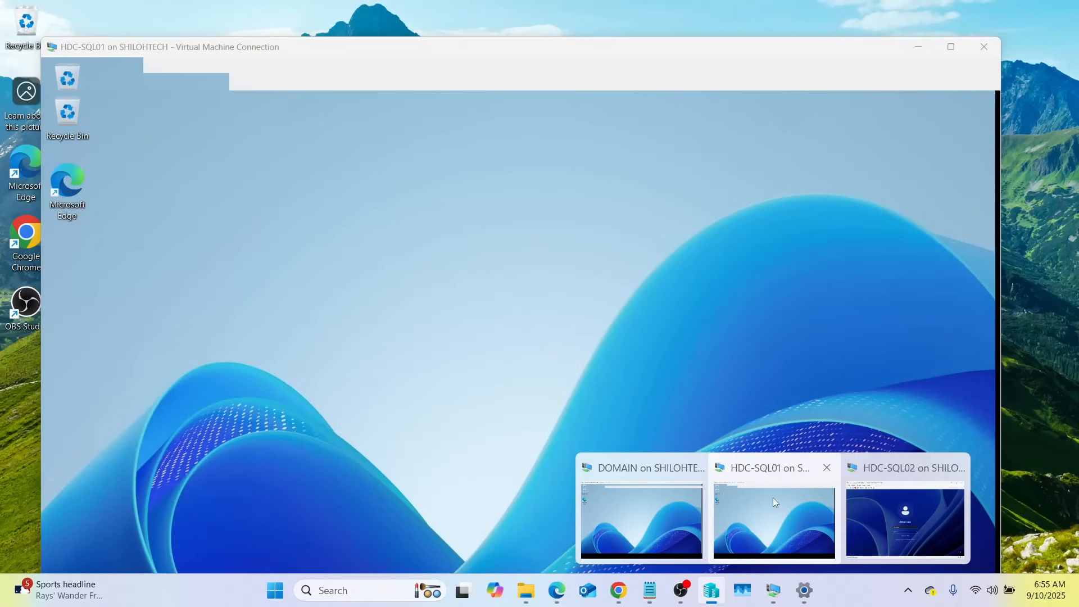
click(764, 498)
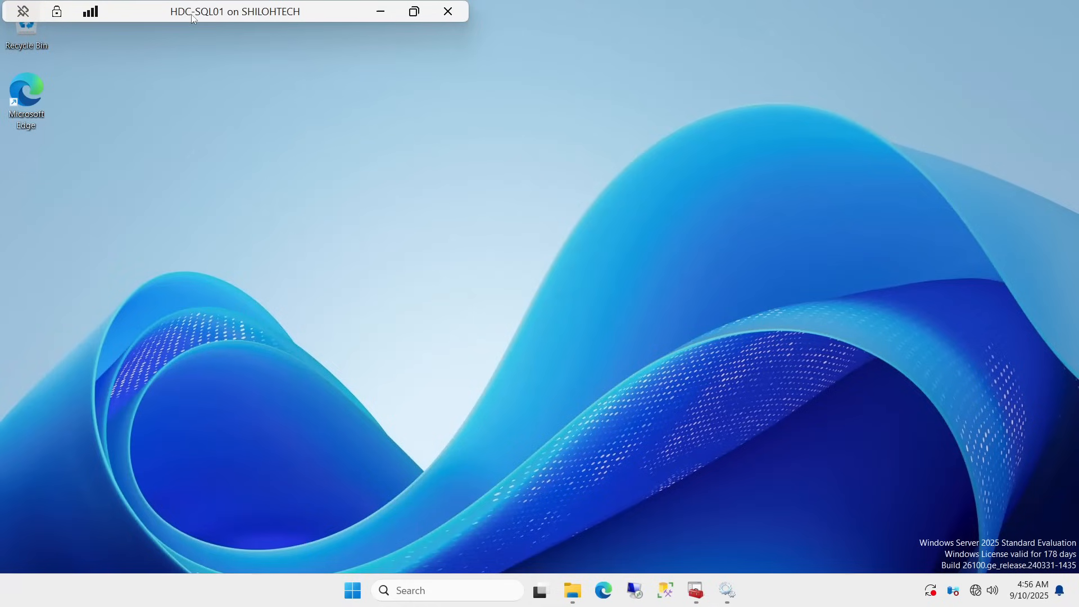
Step: Launch SQL Server Management Studio and connect to the HDC-SQL01 database engine using Windows Authentication
click(666, 590)
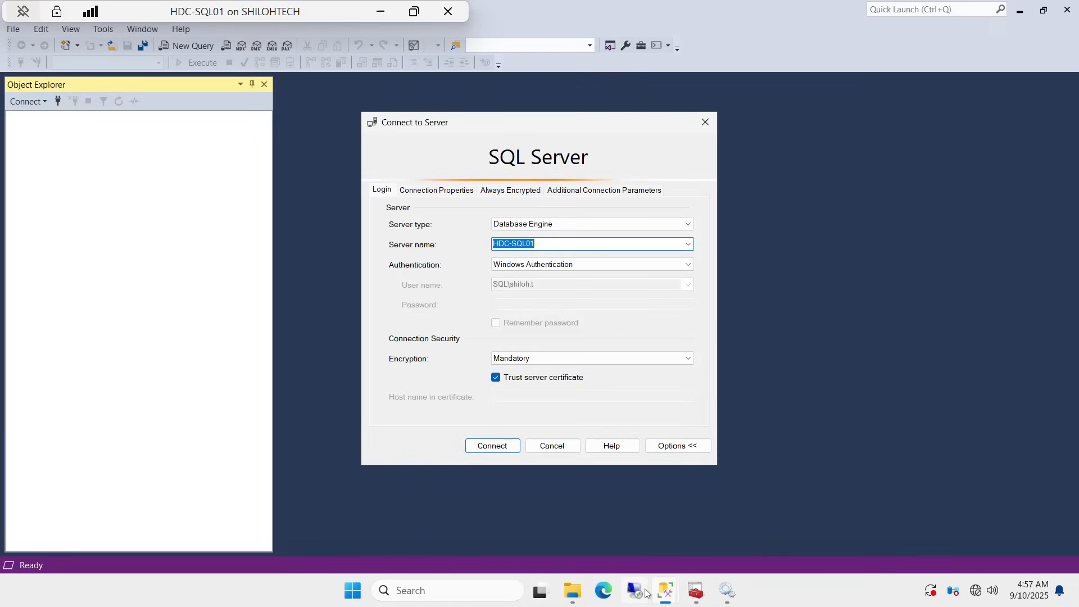
mouse_move(664, 595)
click(508, 446)
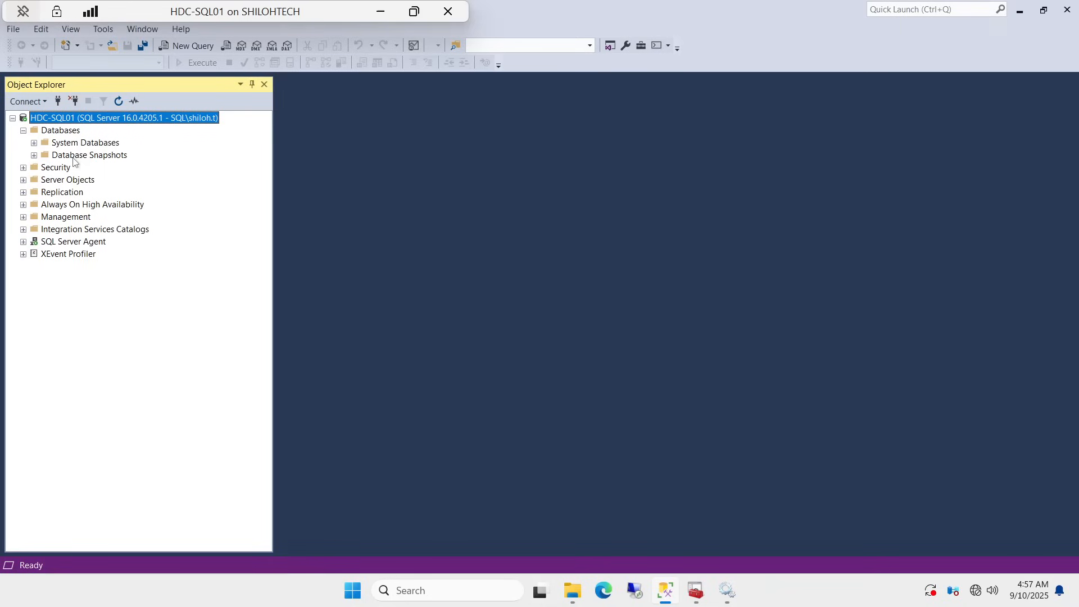
Step: Expand System Databases, Security, Management and SQL Server Agent in the Object Explorer to examine their contents
click(34, 143)
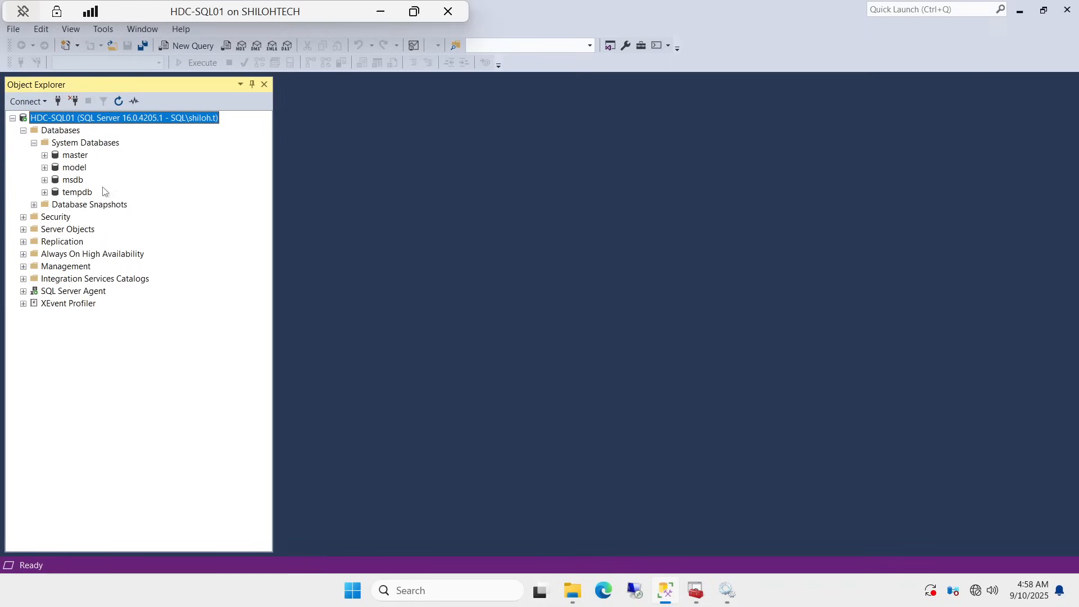
click(23, 219)
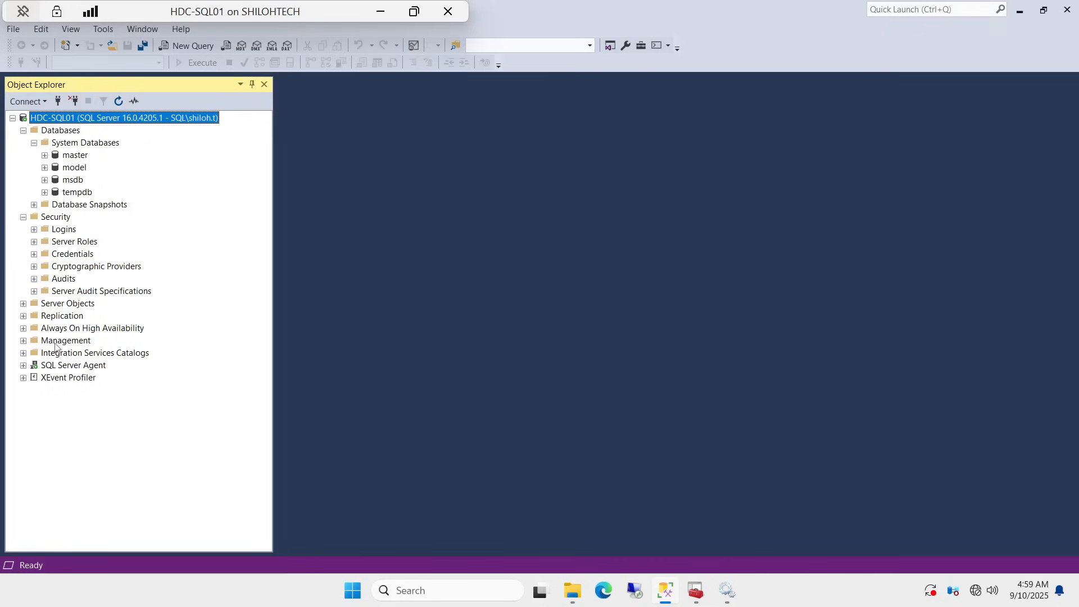
click(23, 340)
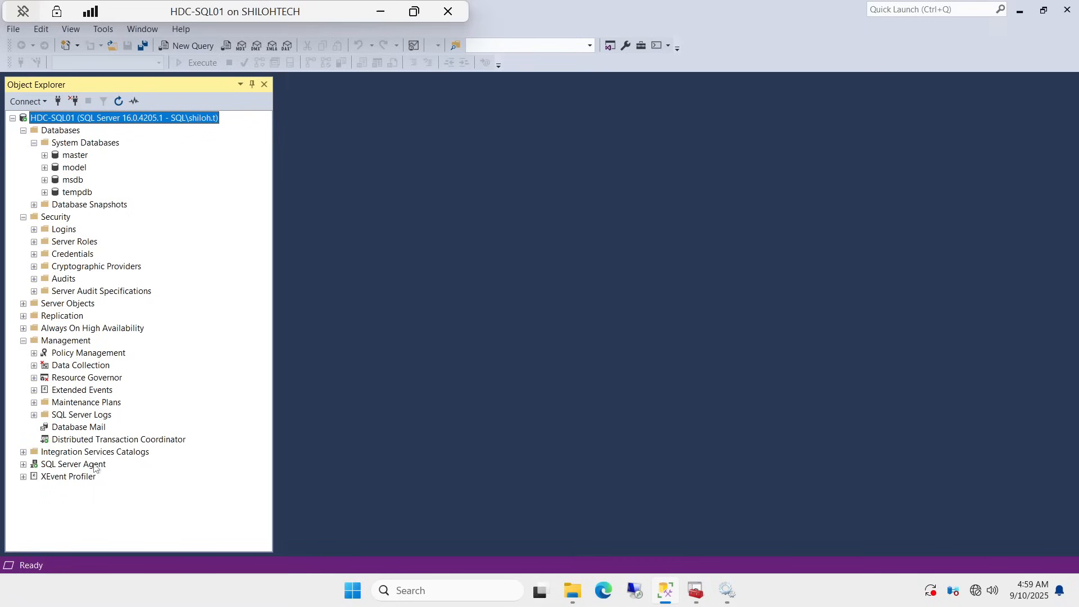
click(23, 464)
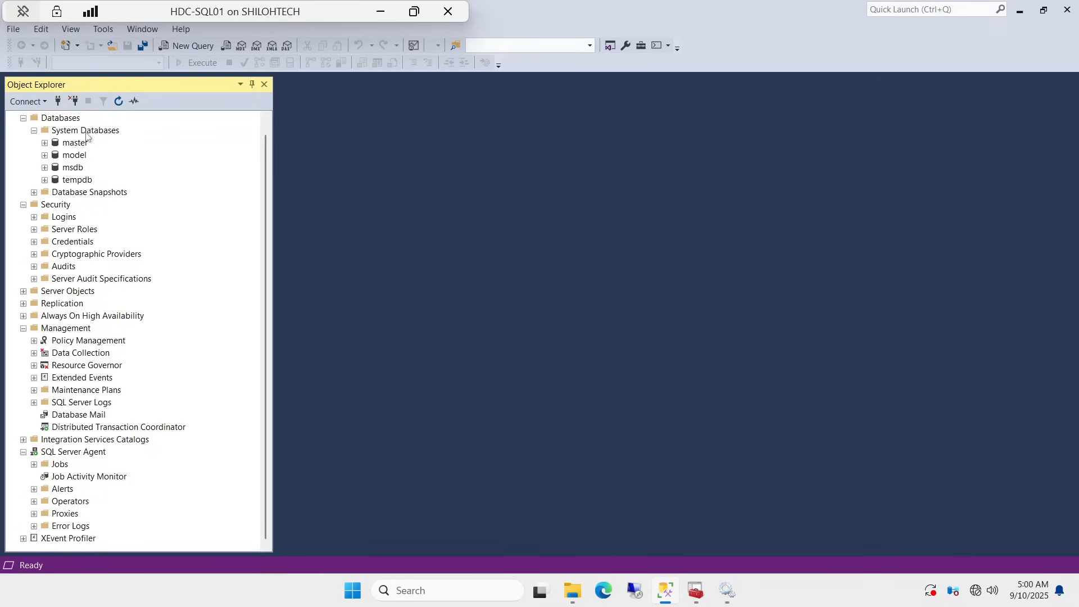
scroll(138, 240, up, 1)
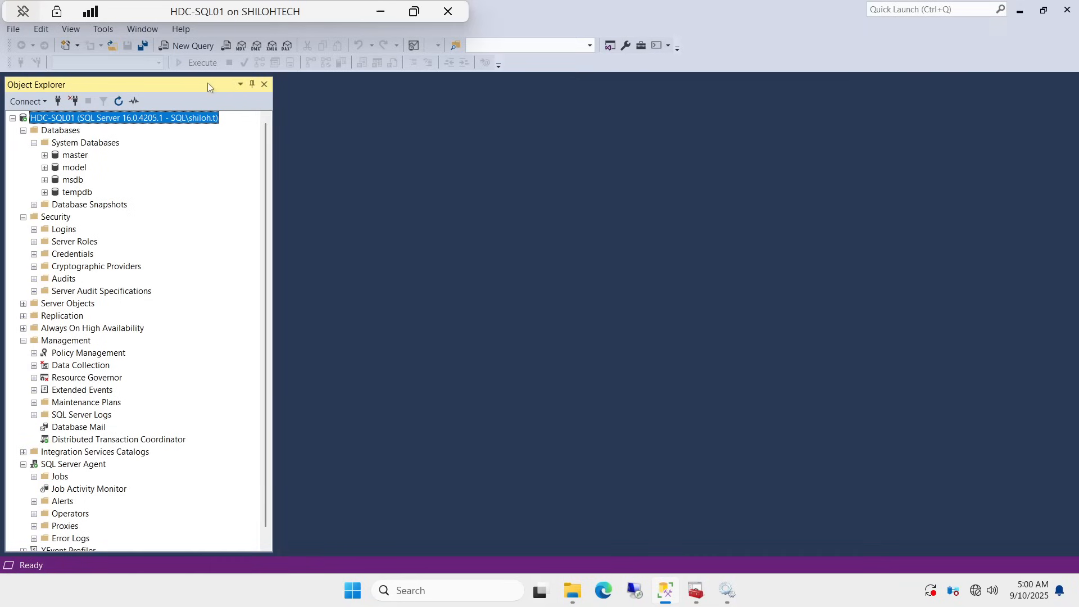
Step: Auto-hide the Object Explorer, reveal it and pin it back in place
click(252, 85)
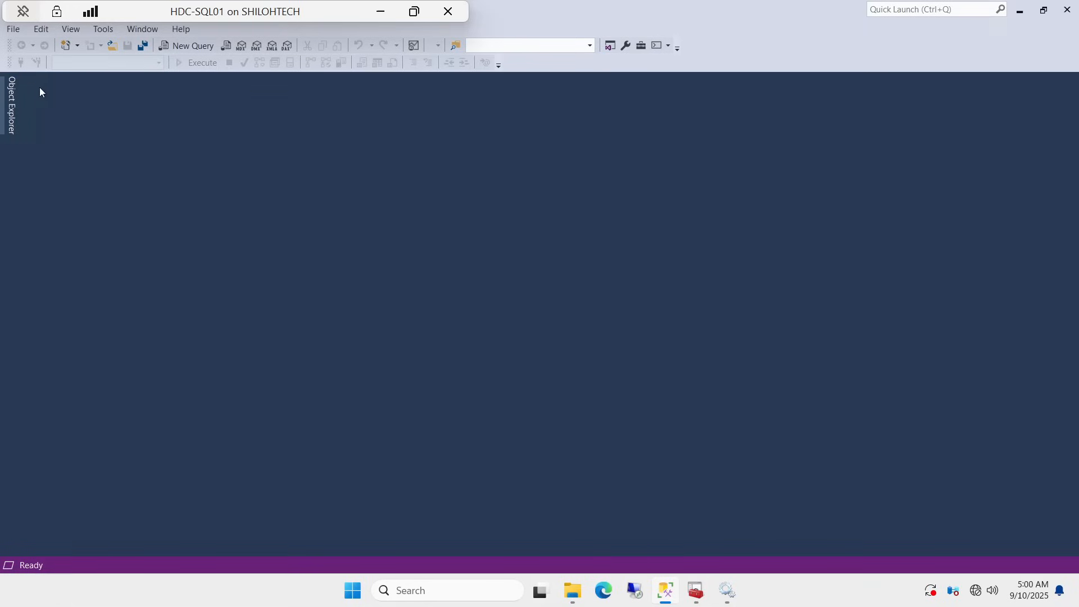
click(9, 107)
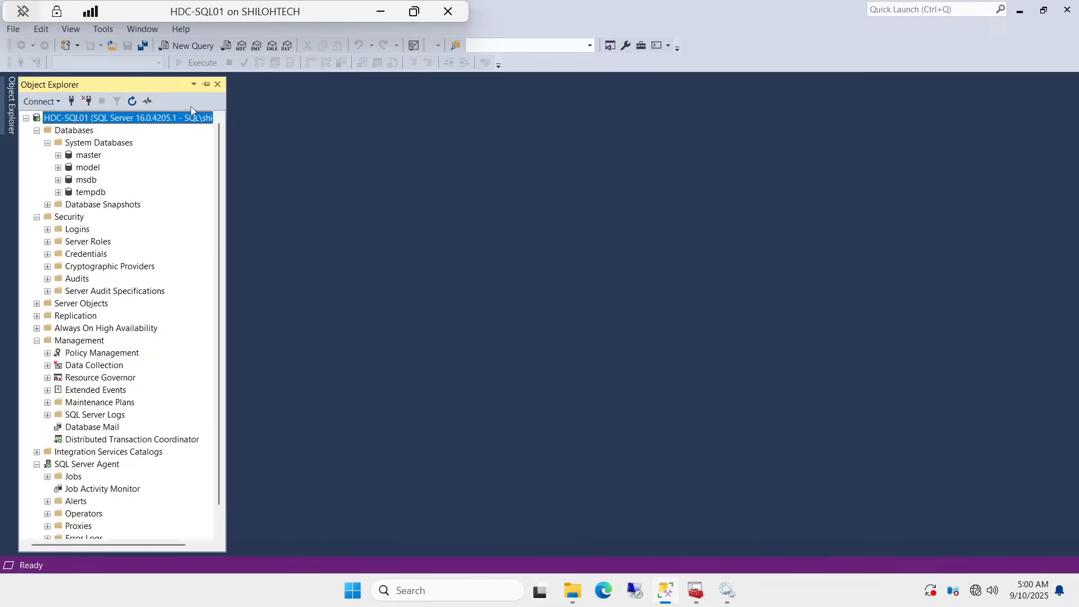
click(206, 85)
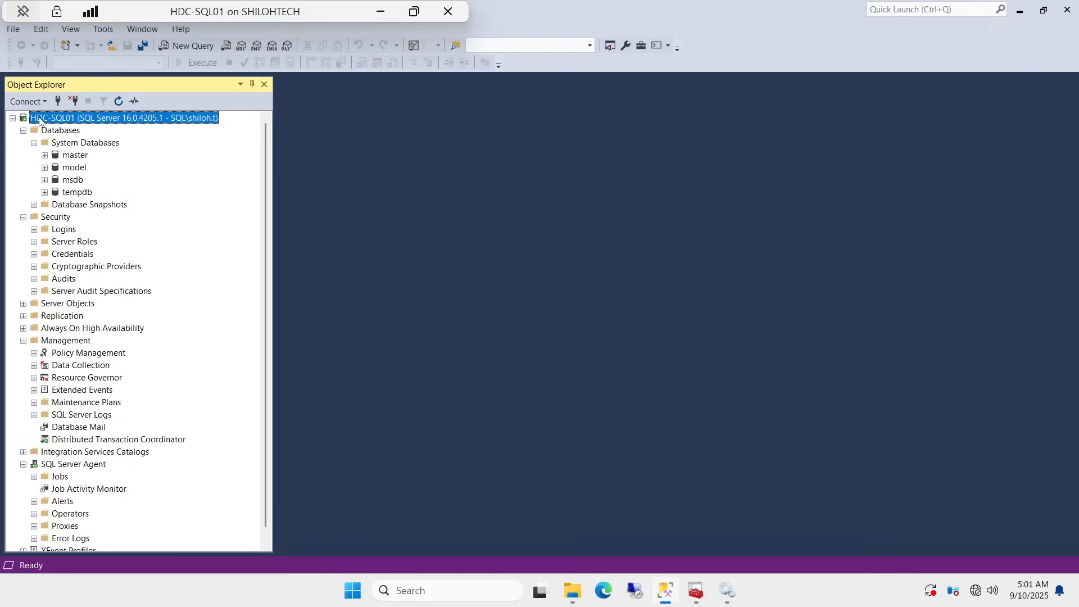
Step: Open a new query for the HDC-SQL01 server and pin its document tab
right_click(167, 122)
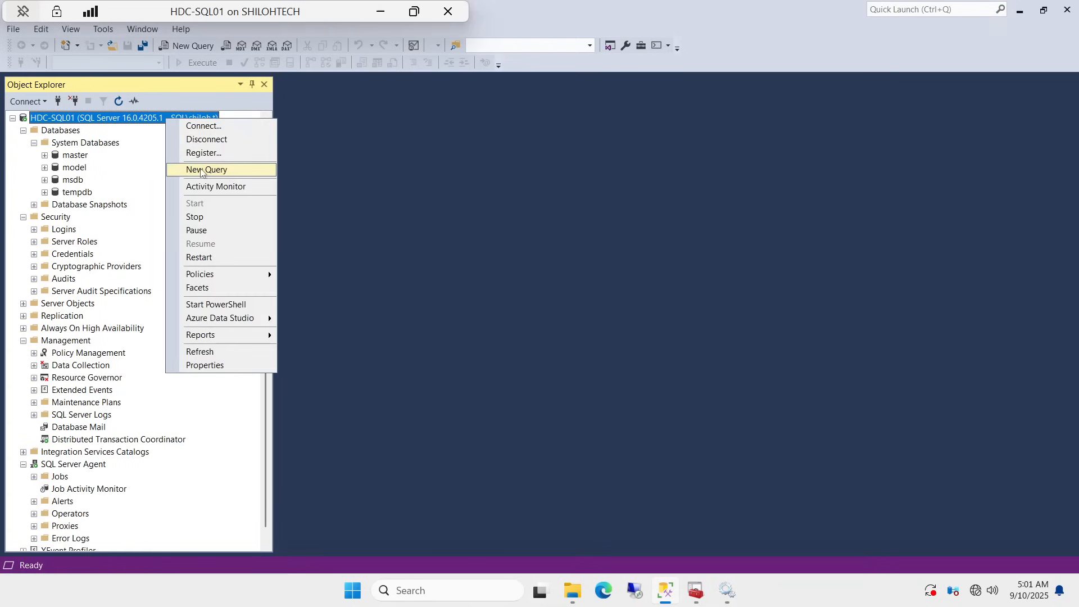
click(227, 170)
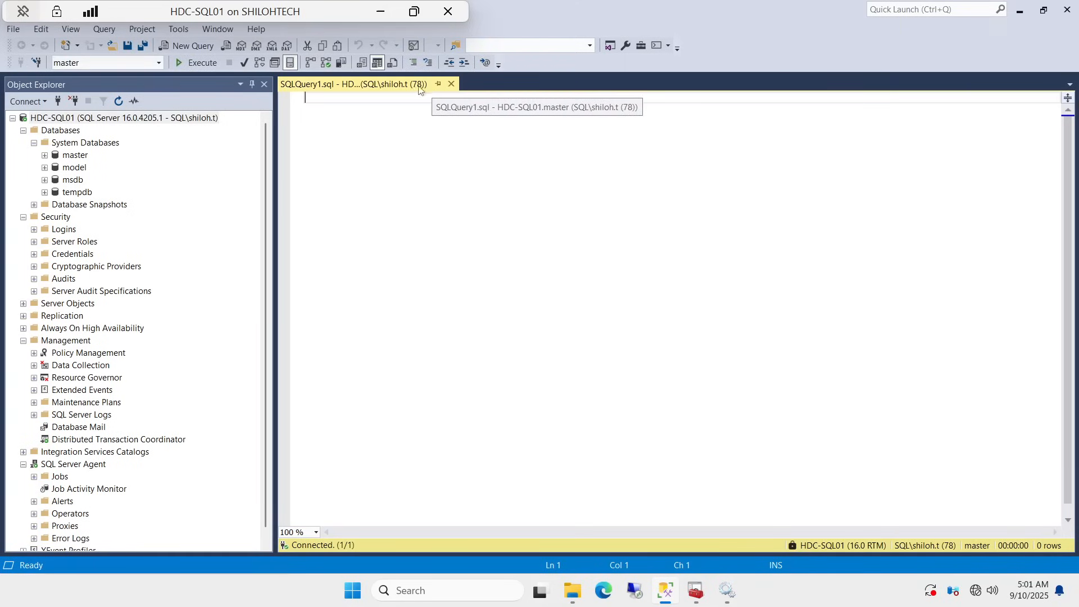
click(439, 86)
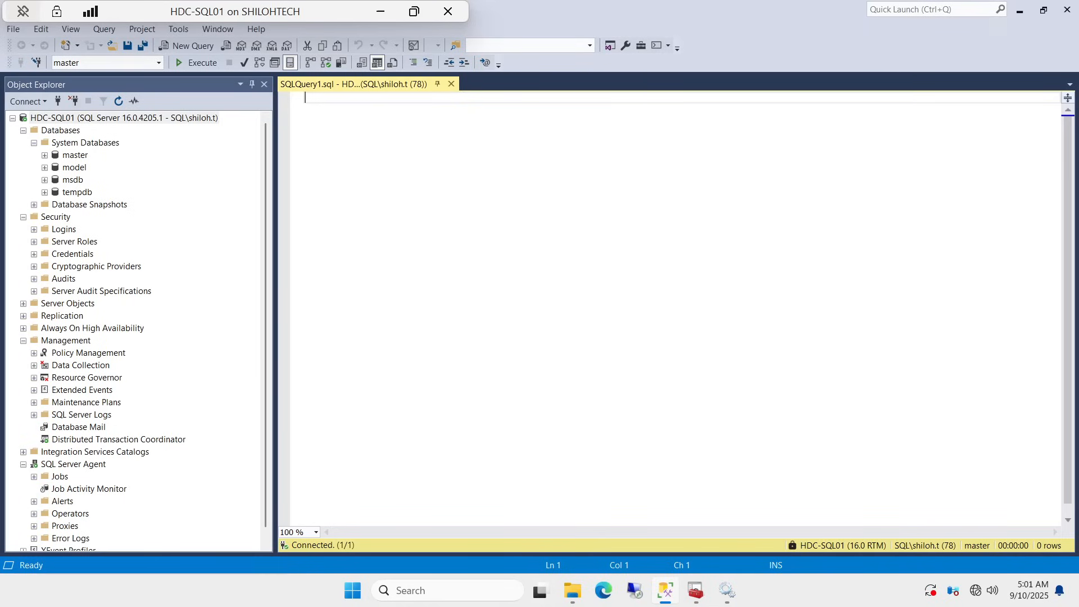
Step: Add six blank lines to the empty query
key(Return)
key(Return)
key(Return)
key(Return)
key(Return)
key(Return)
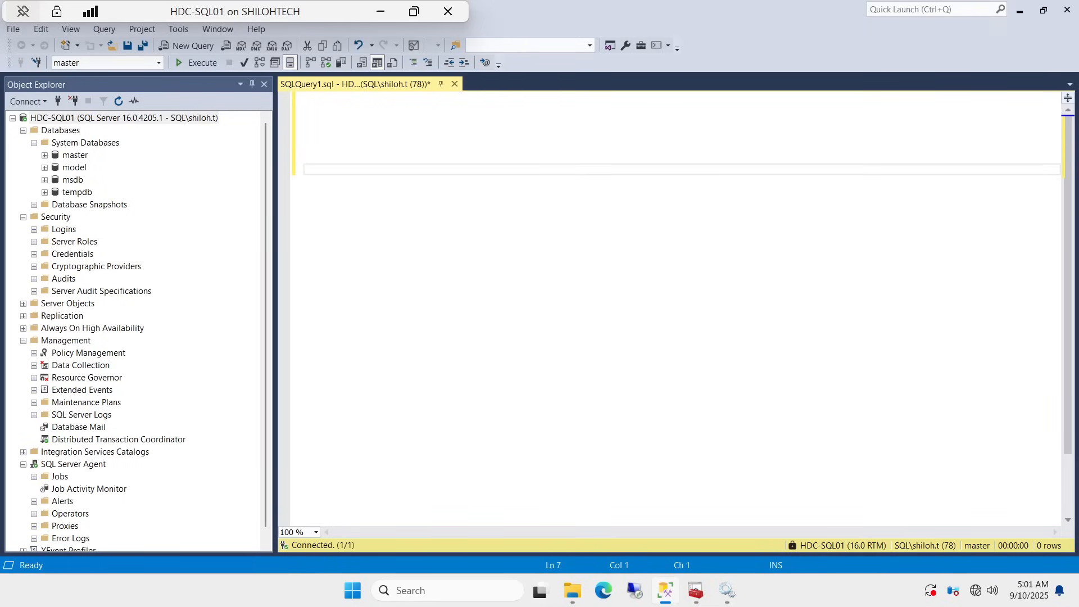
Step: Enable line numbers in the general Transact-SQL text editor options and apply the change
click(179, 29)
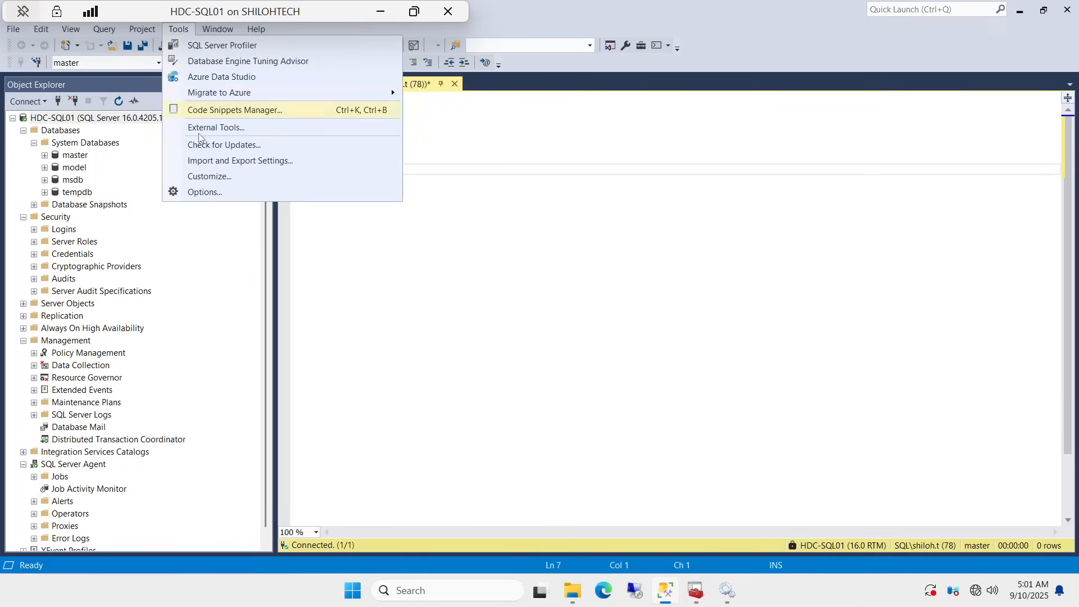
click(203, 192)
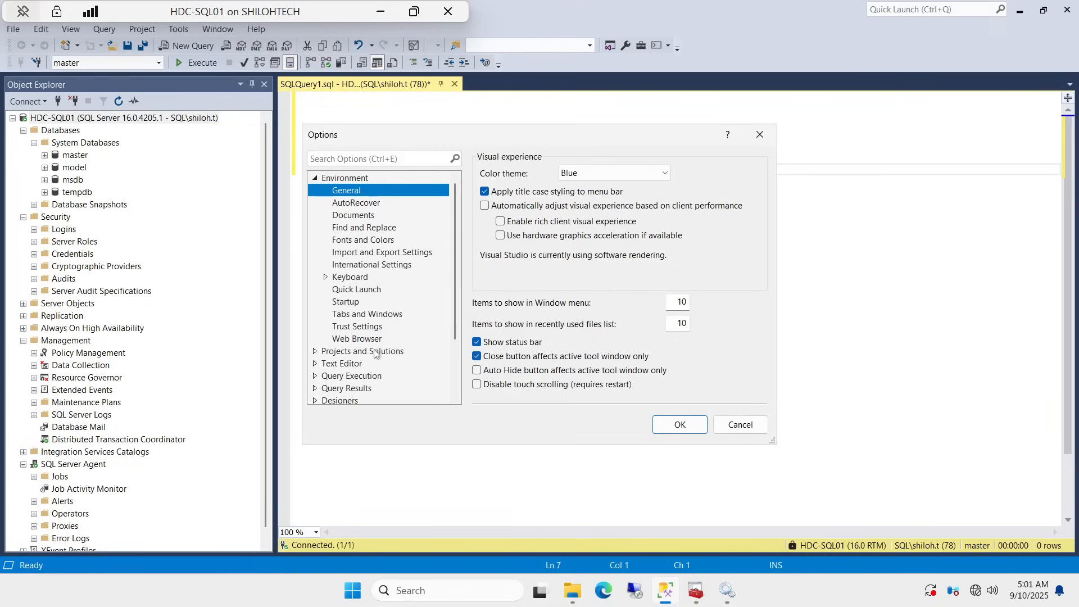
click(315, 363)
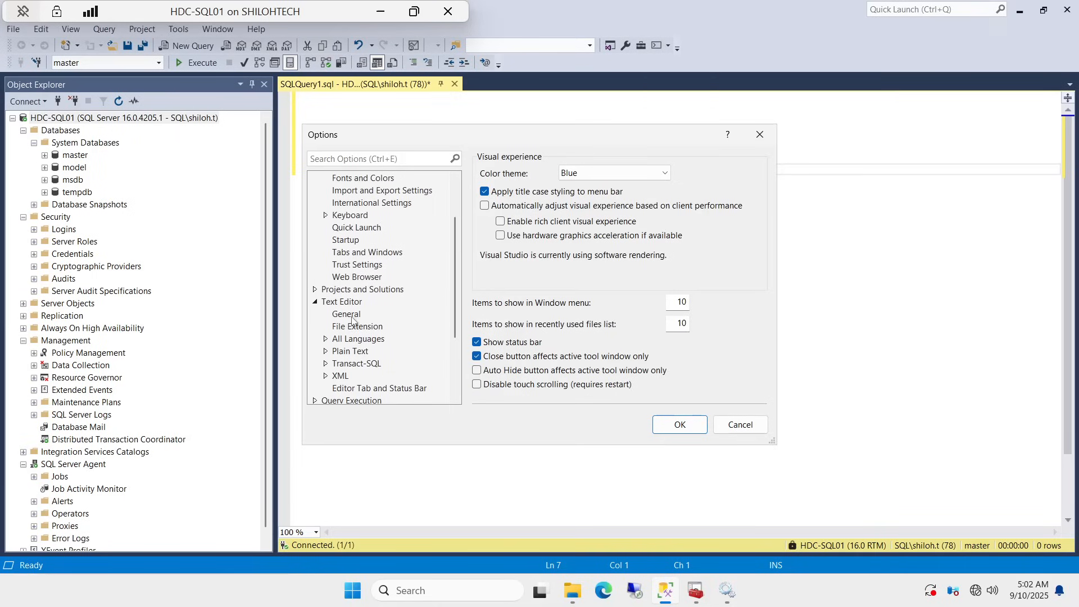
click(326, 366)
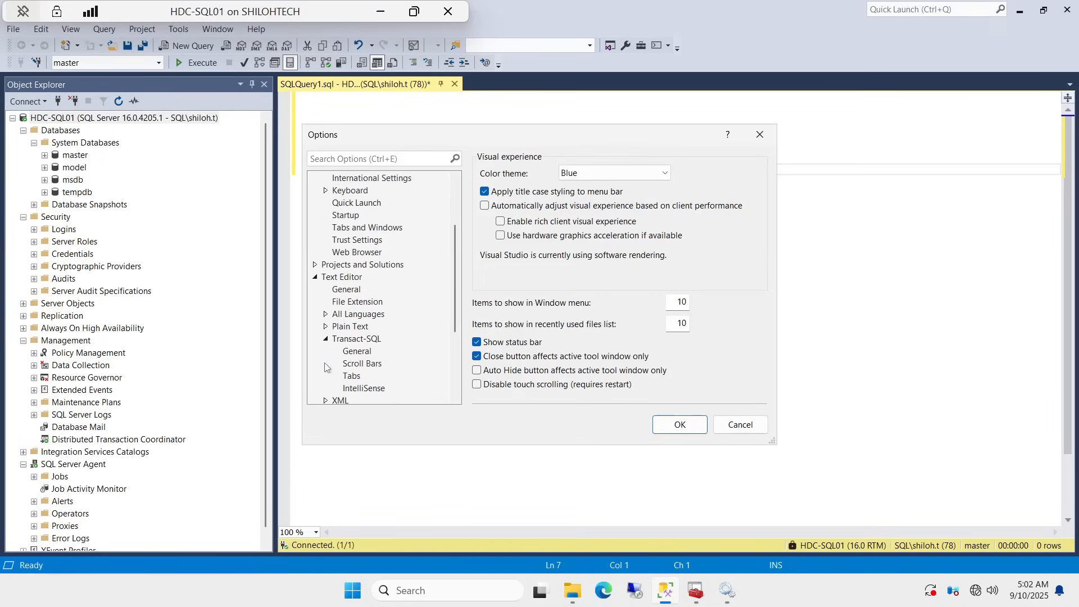
click(364, 354)
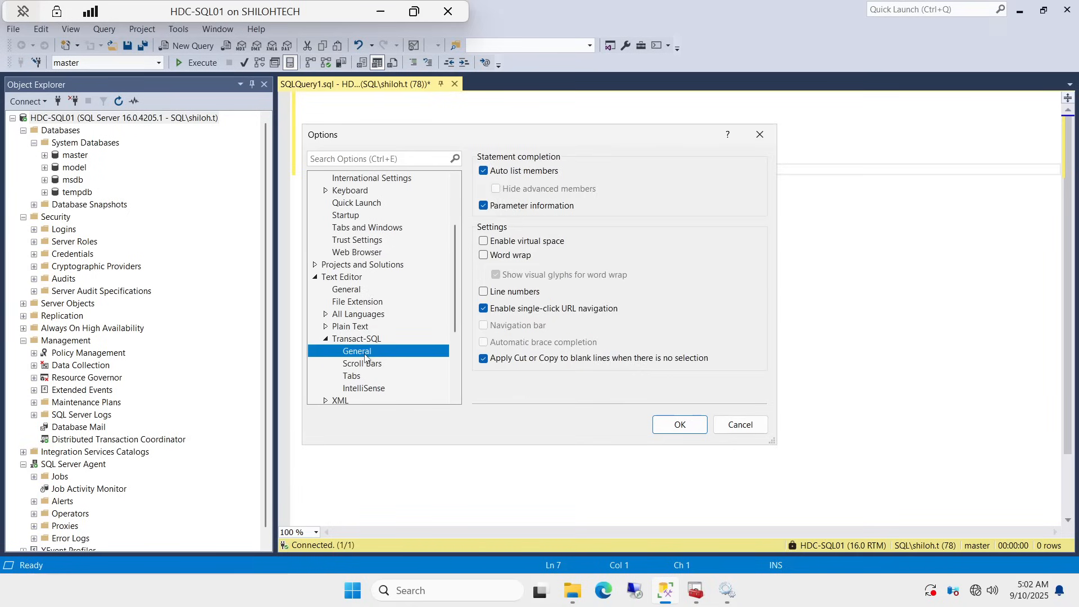
click(484, 293)
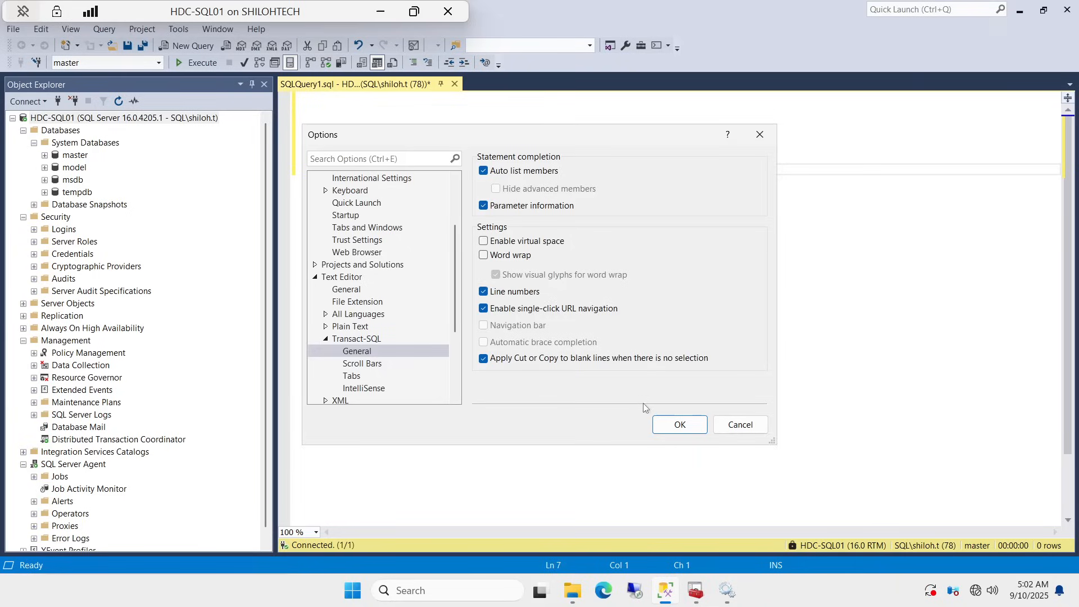
click(680, 425)
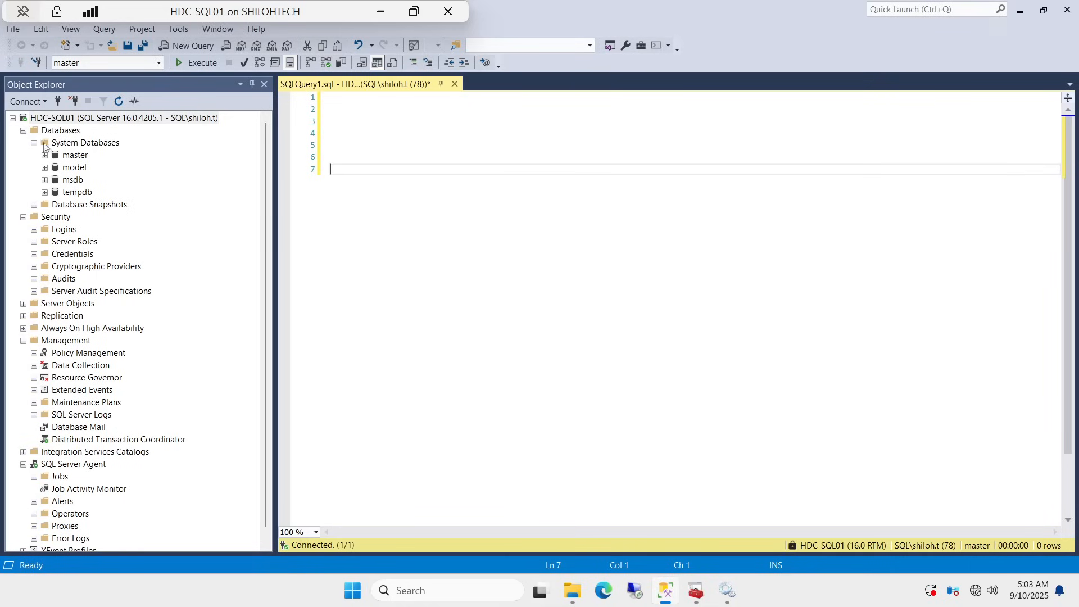
Step: Collapse the Databases, Security, Management and SQL Server Agent nodes under the HDC-SQL01 server
click(13, 119)
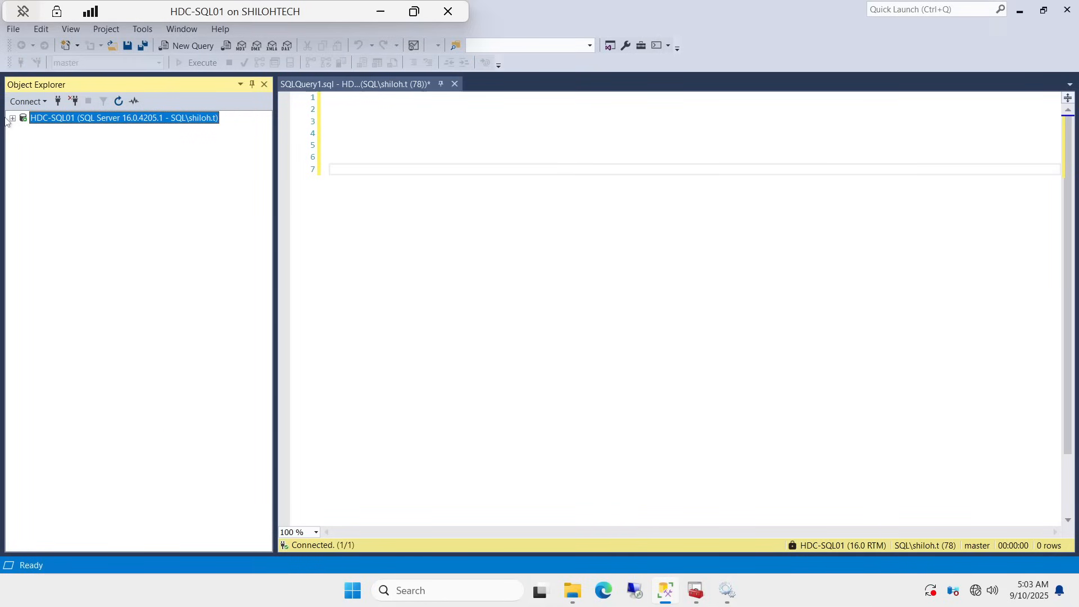
click(12, 118)
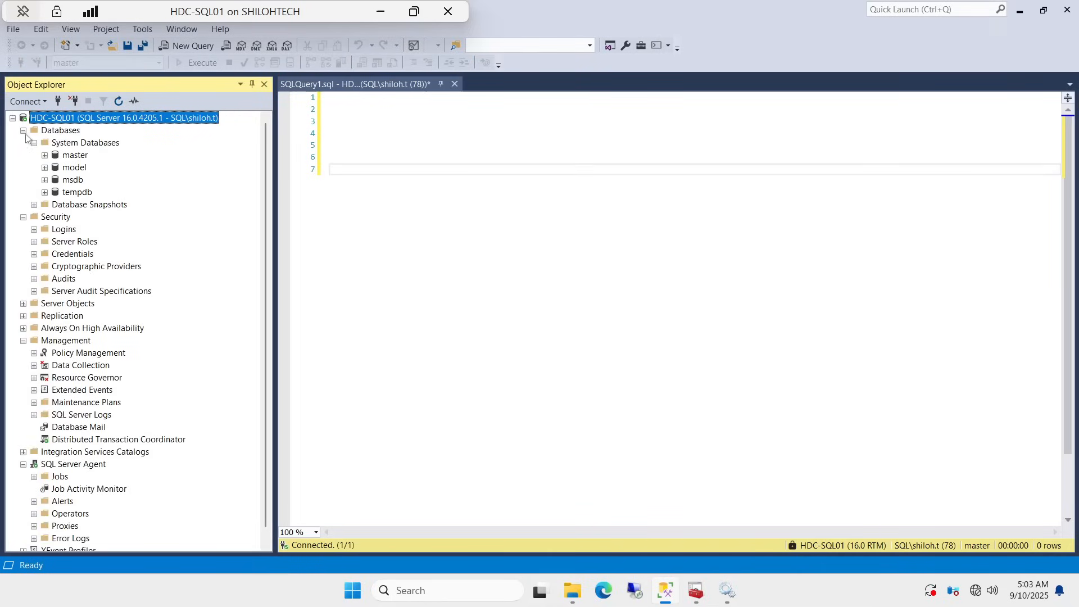
click(23, 130)
click(23, 143)
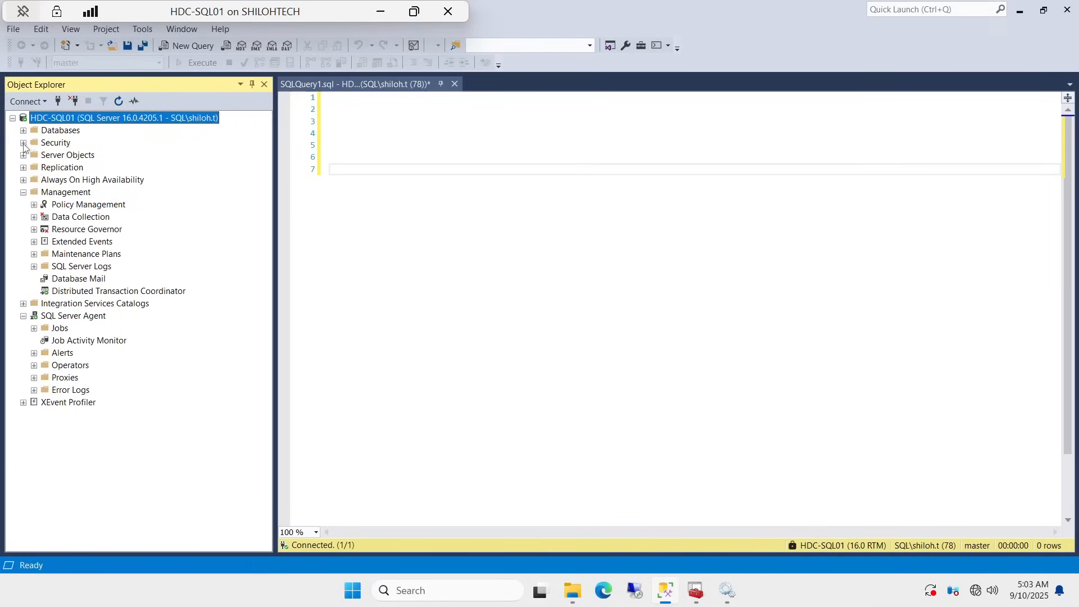
click(23, 193)
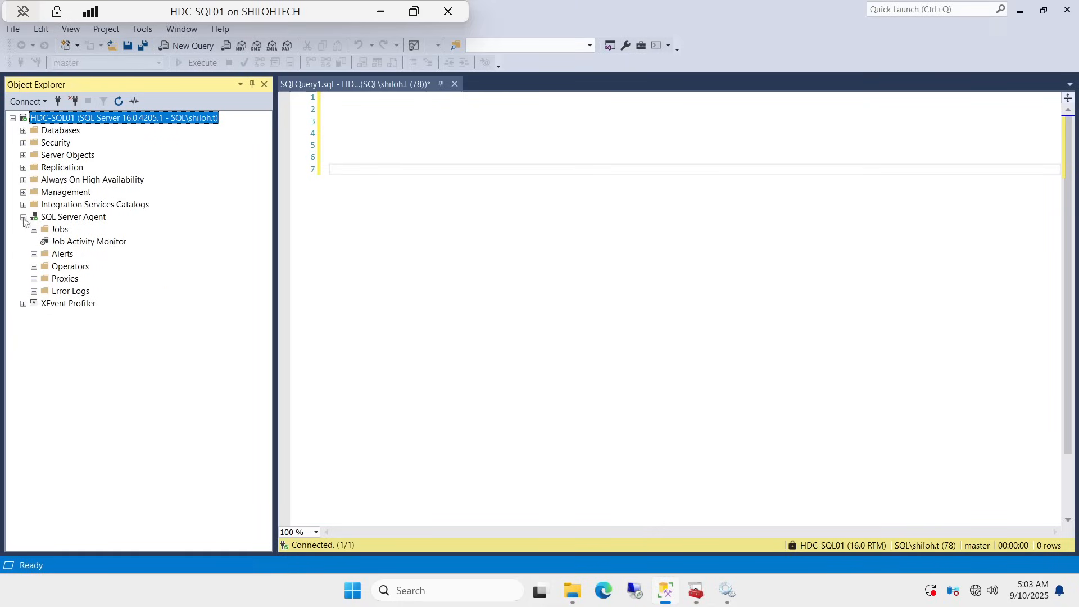
click(23, 217)
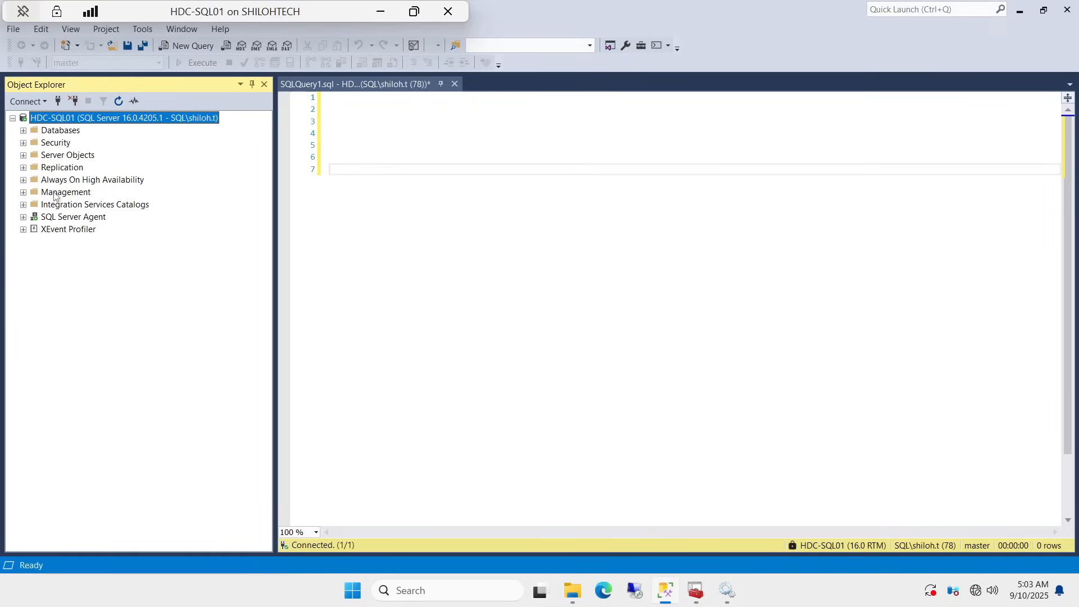
Step: Create a new maintenance plan named Fullbackup under the server's Management folder
click(23, 193)
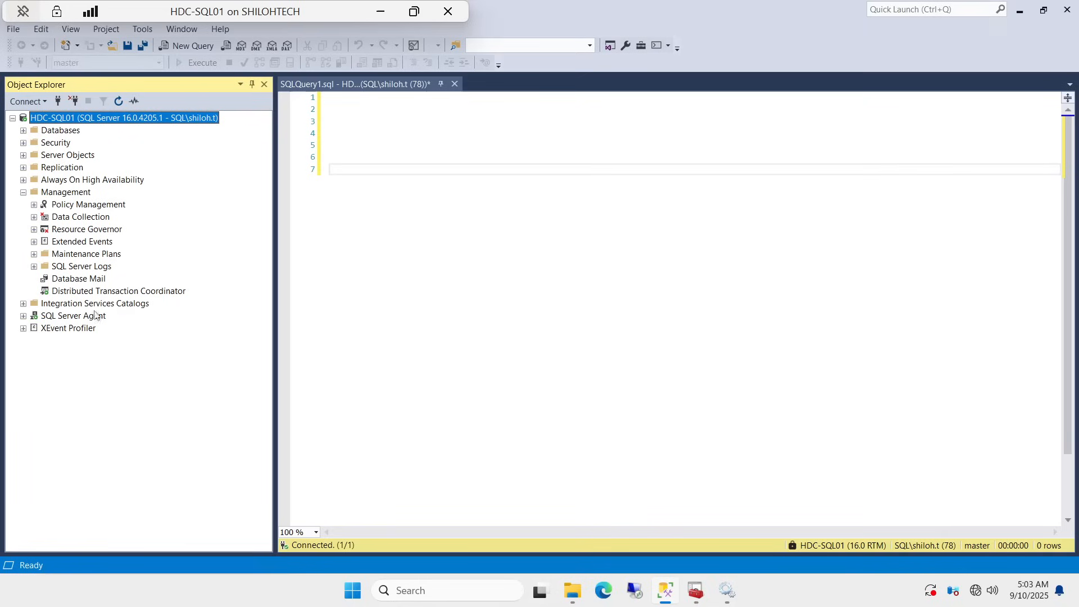
click(33, 255)
right_click(108, 254)
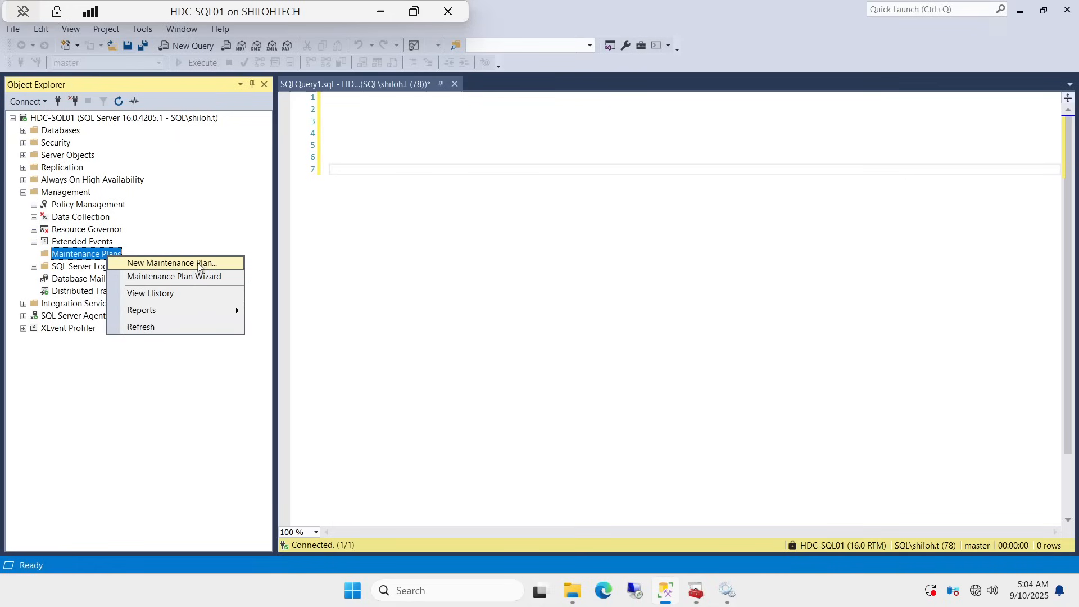
click(171, 266)
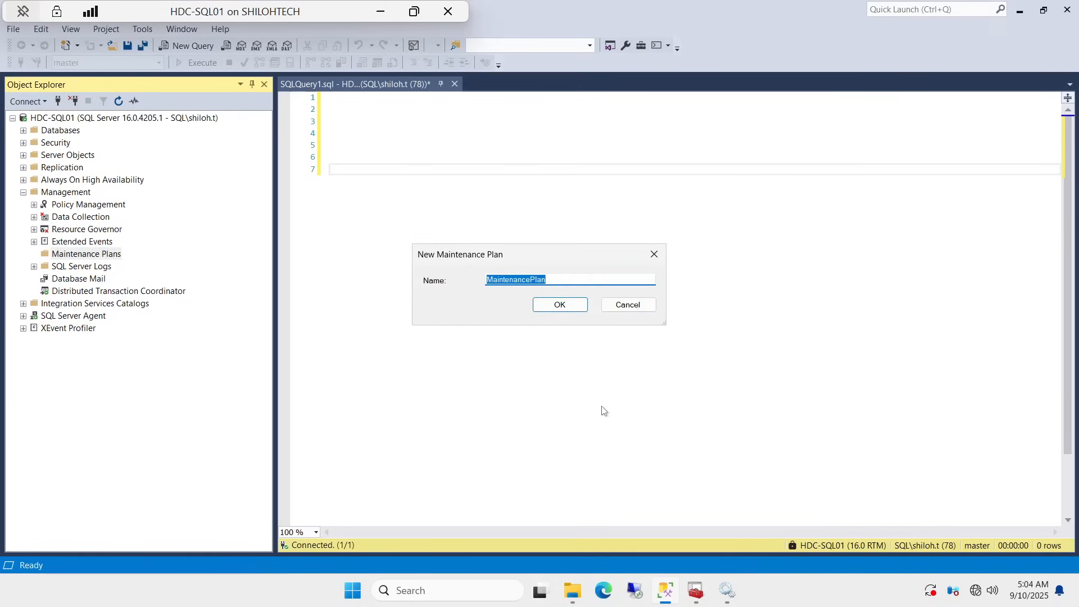
click(554, 275)
key(BackSpace)
key(BackSpace)
key(BackSpace)
key(BackSpace)
key(BackSpace)
key(BackSpace)
key(BackSpace)
key(BackSpace)
key(BackSpace)
key(BackSpace)
key(BackSpace)
key(BackSpace)
key(BackSpace)
key(BackSpace)
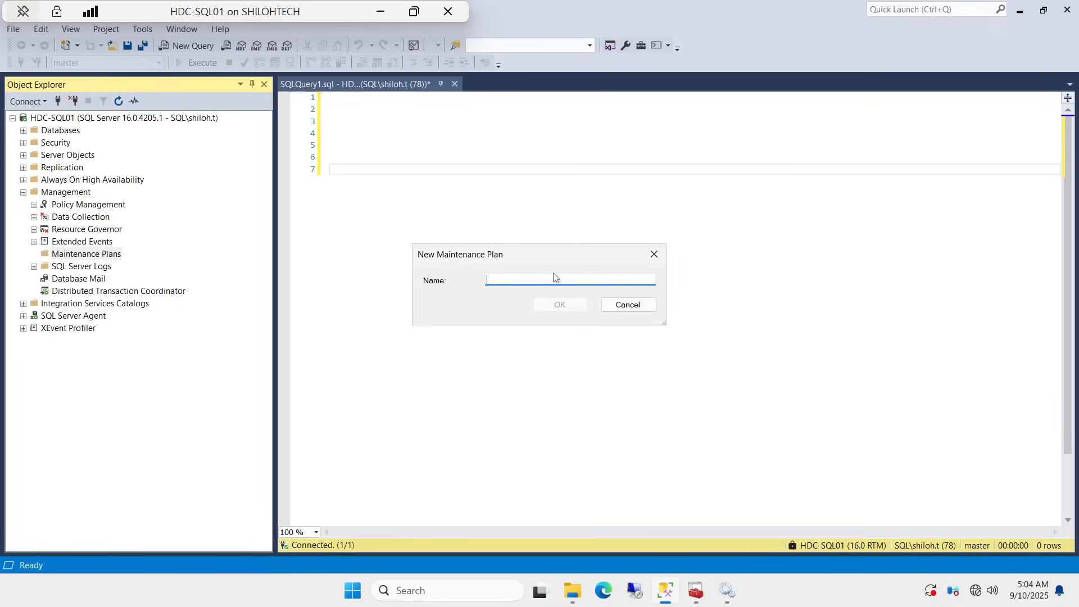
text(Bax)
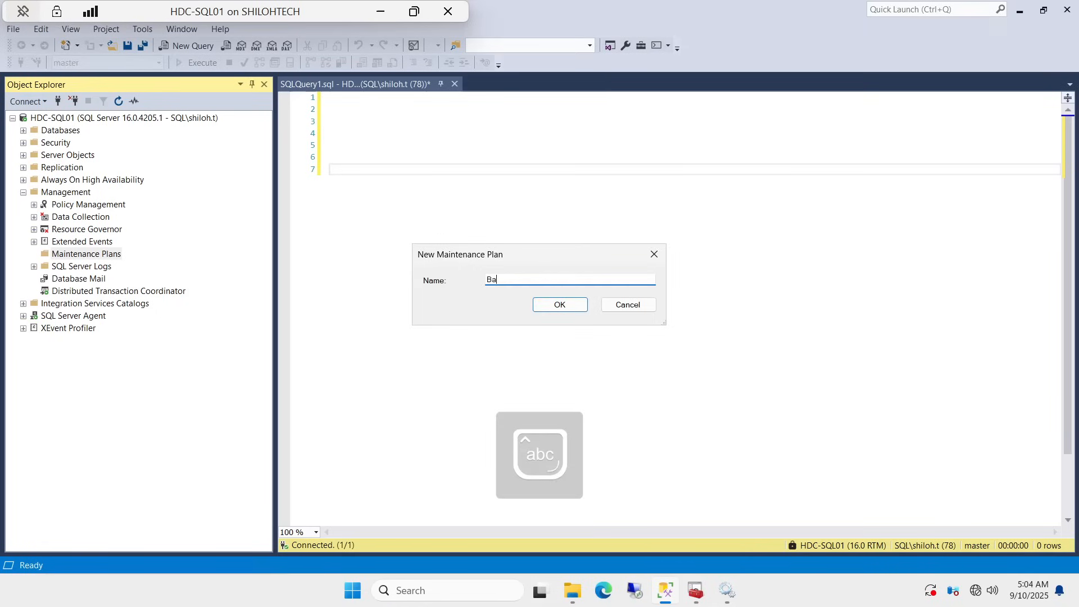
key(BackSpace)
key(BackSpace)
key(BackSpace)
text(f)
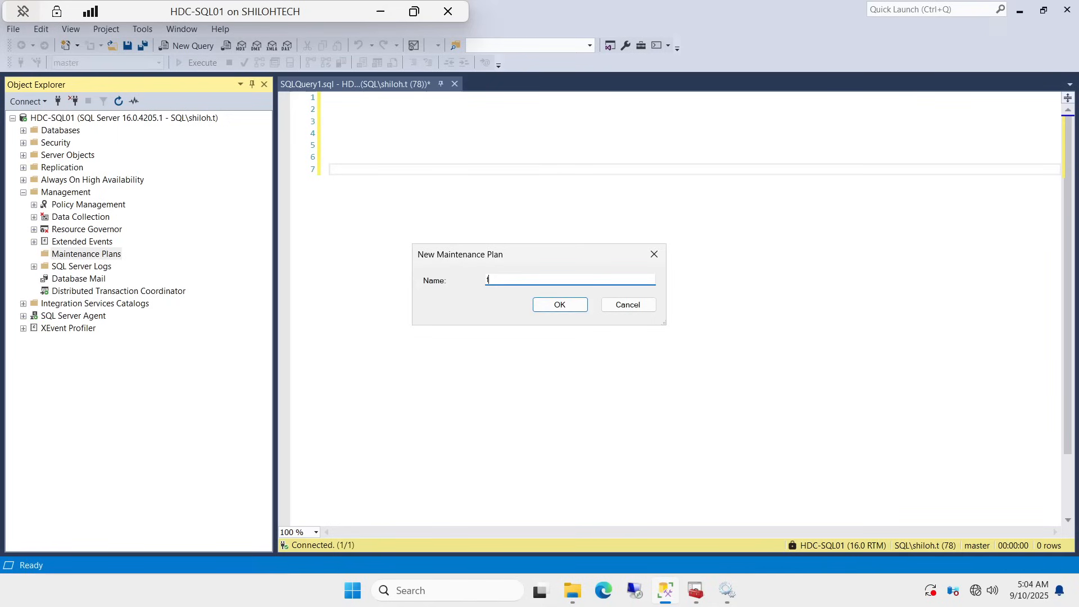
key(BackSpace)
key(Caps_Lock)
text(F)
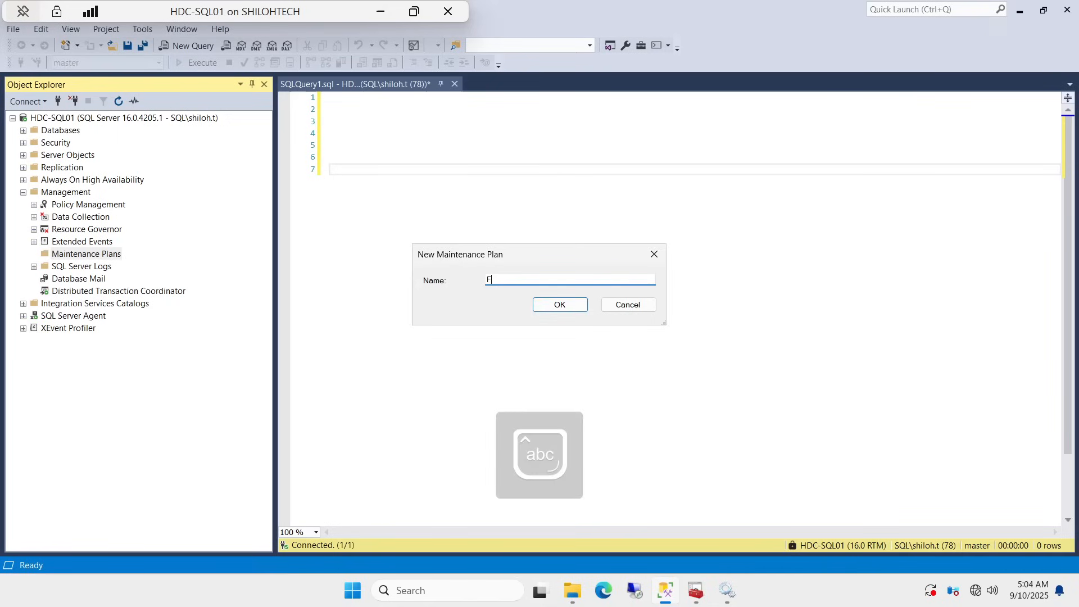
text(ullbackup)
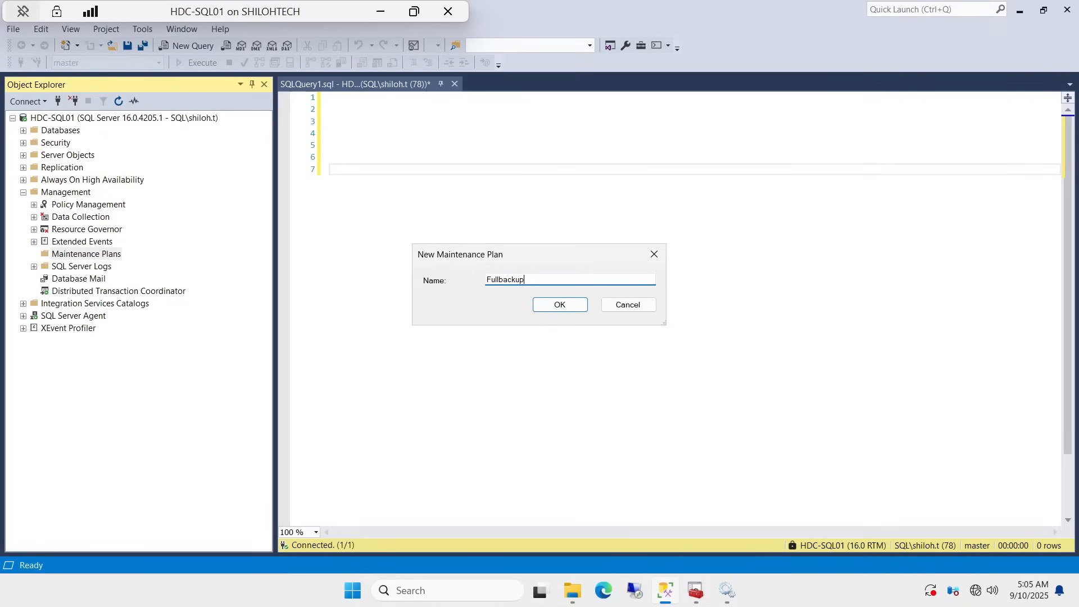
click(560, 307)
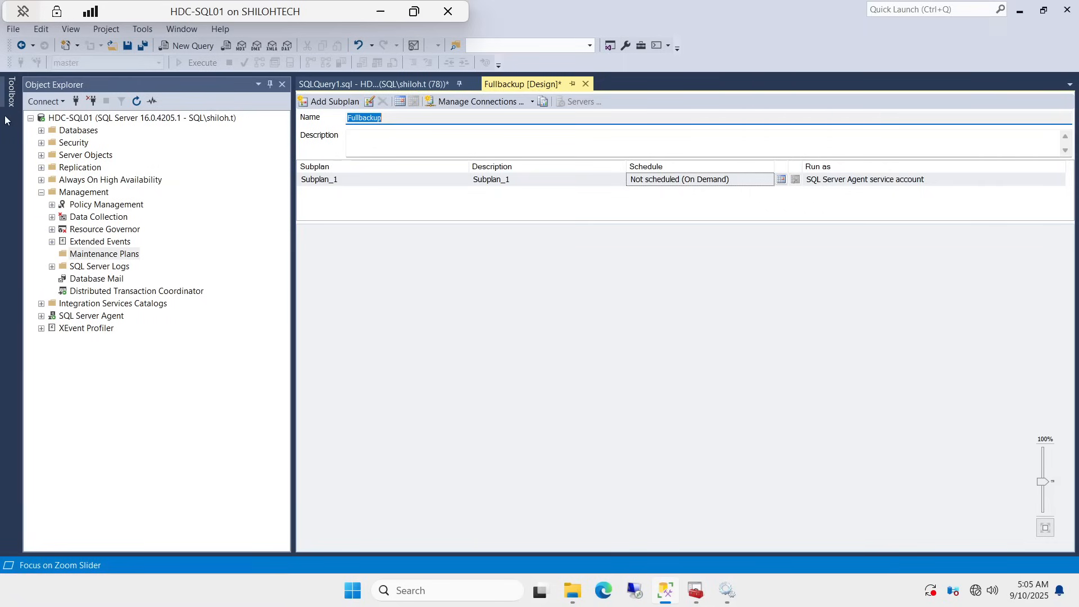
Step: Add a Back Up Database Task to the middle of the Fullbackup plan's design surface
click(11, 93)
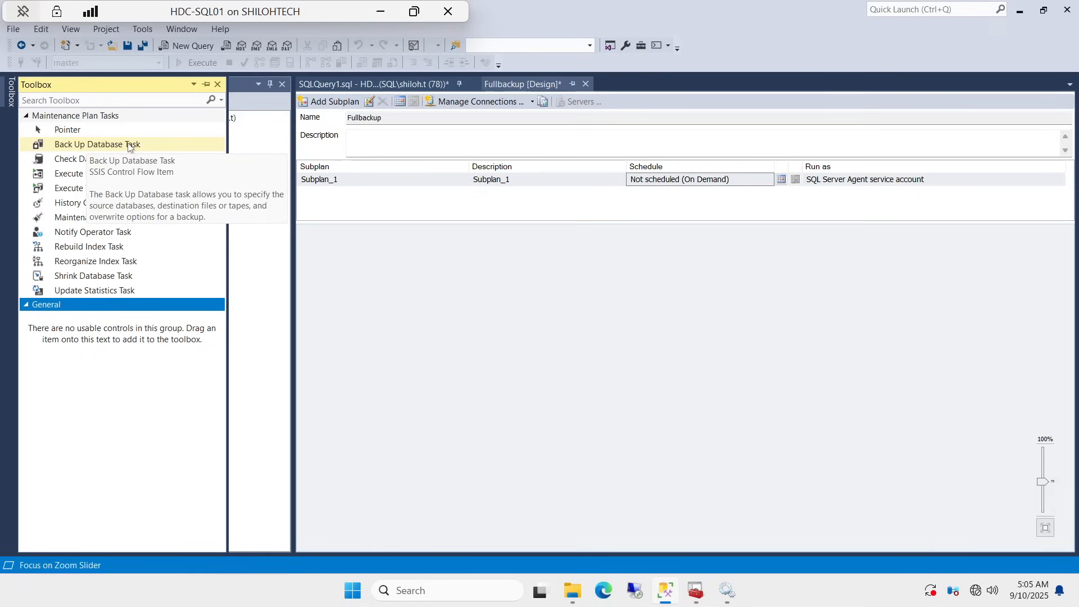
drag(129, 145, 530, 299)
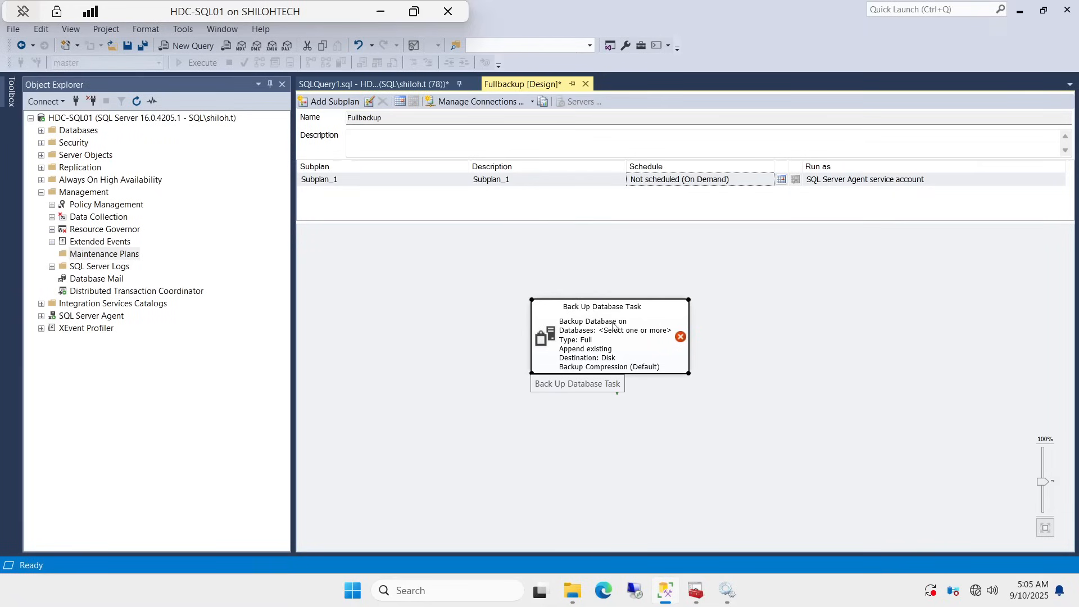
drag(600, 329, 597, 328)
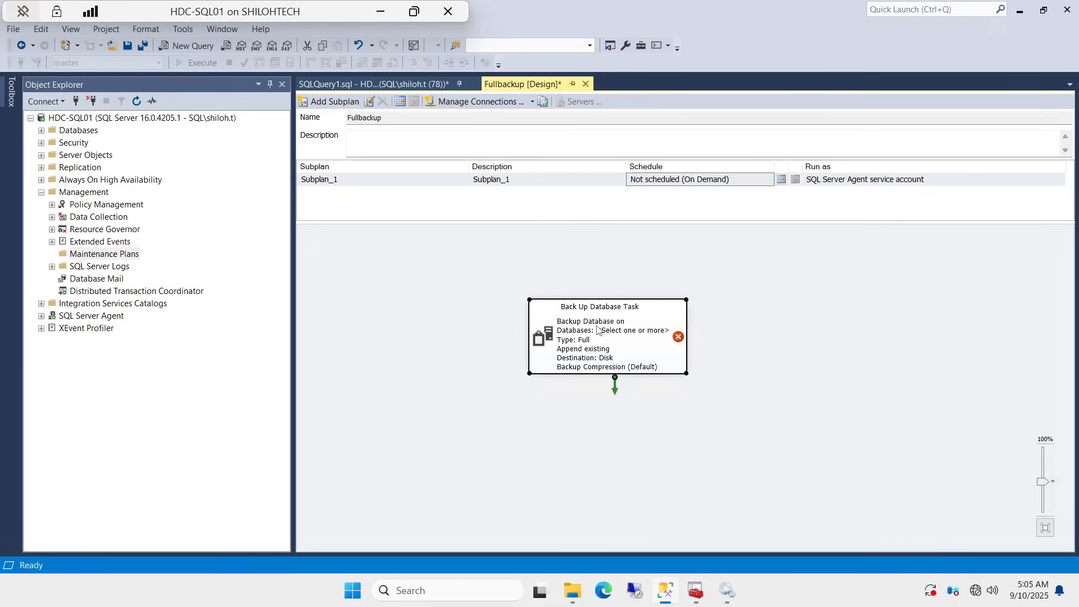
Step: Open the Back Up Database Task for editing and choose Local server connection with the Full backup type
double_click(567, 327)
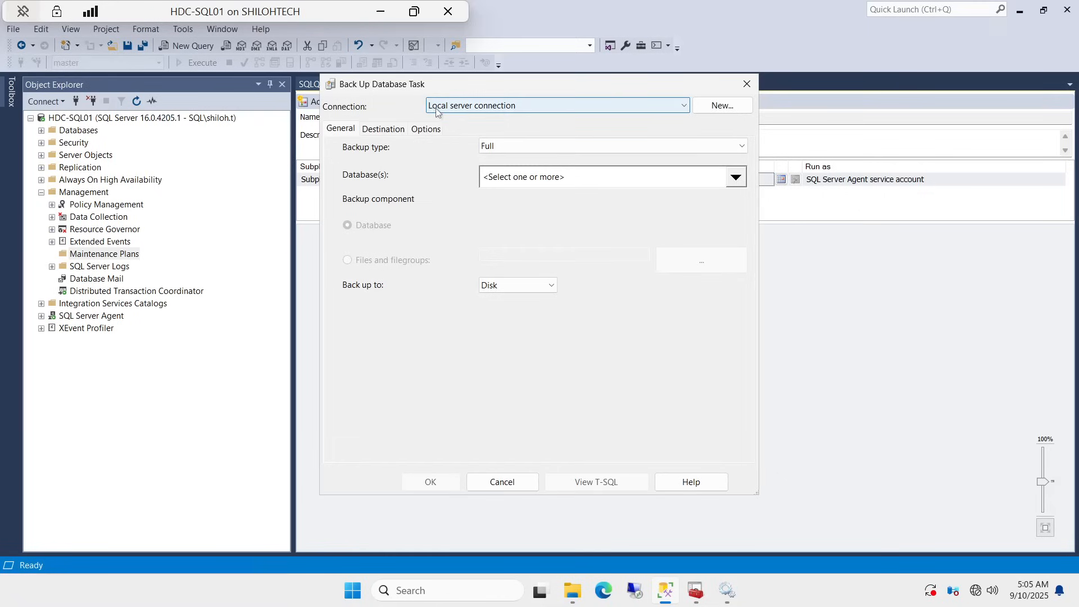
click(684, 106)
click(629, 123)
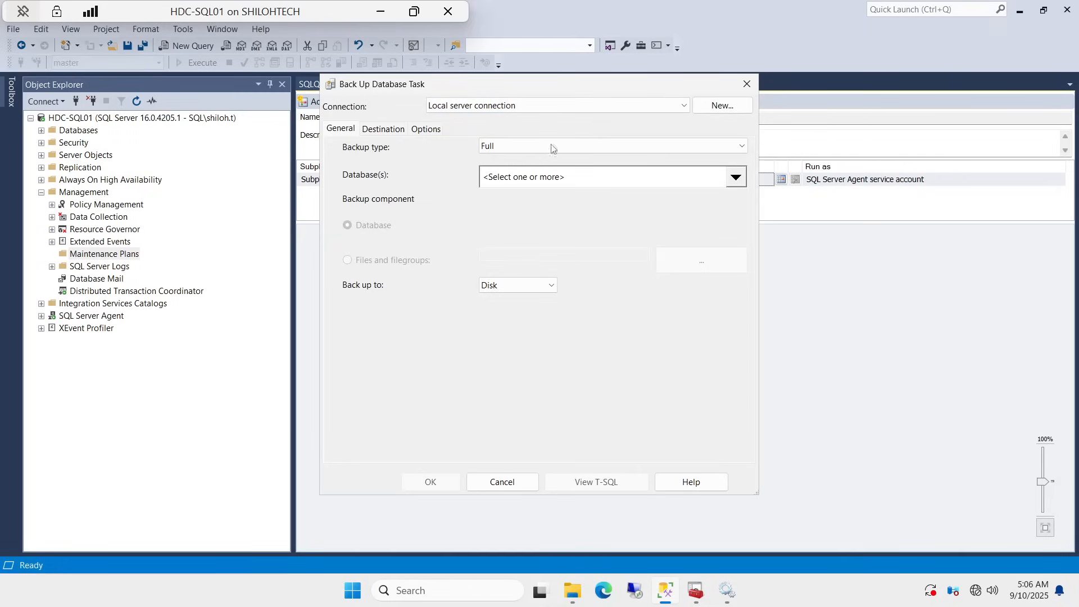
click(743, 146)
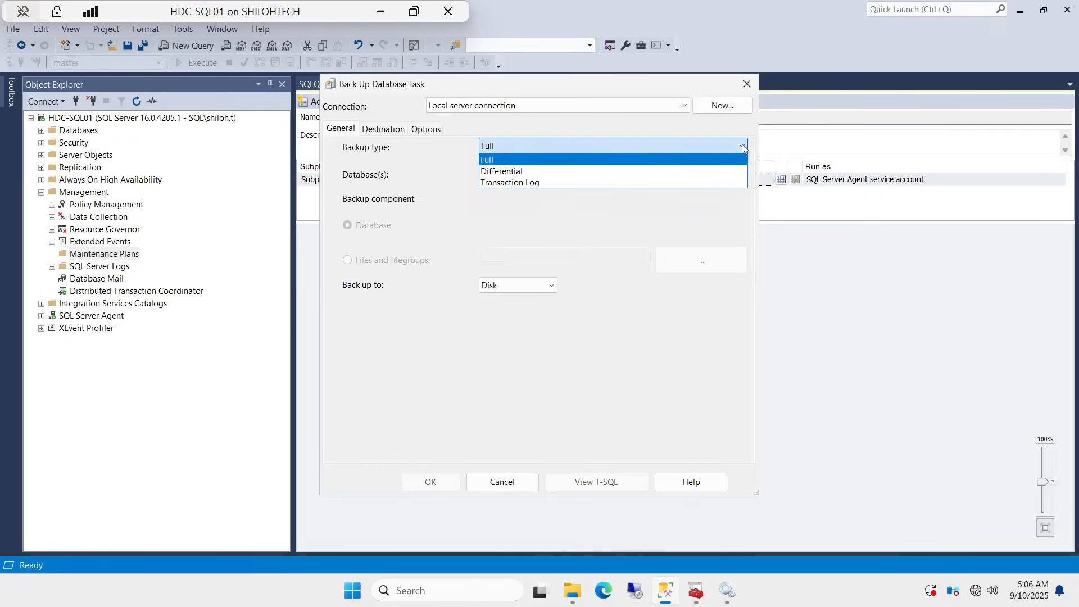
click(493, 160)
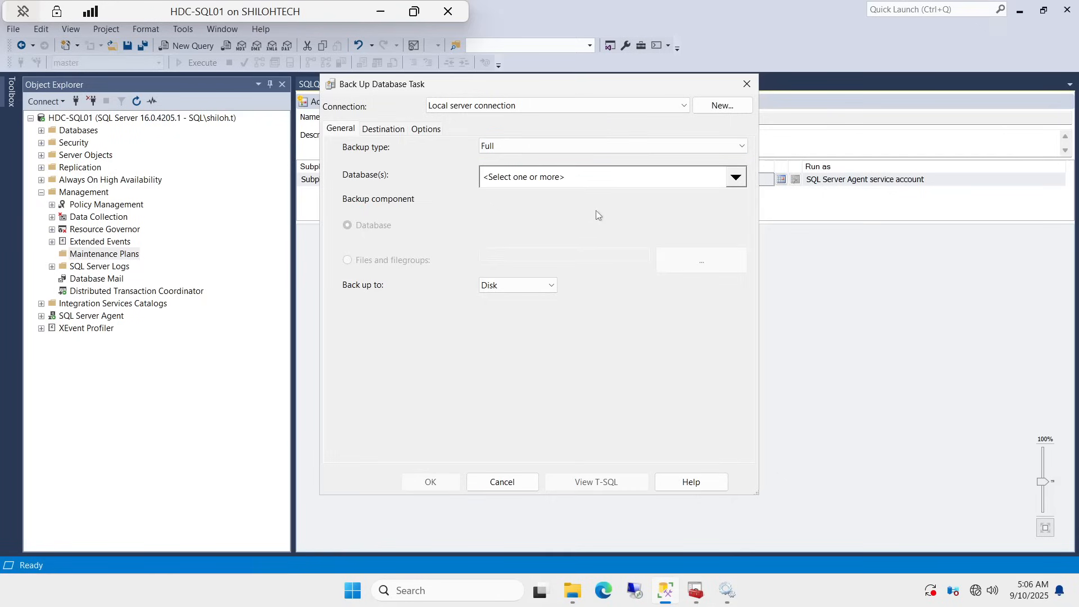
Step: Set the backup task to cover all databases and ignore databases where the state is not online
click(734, 179)
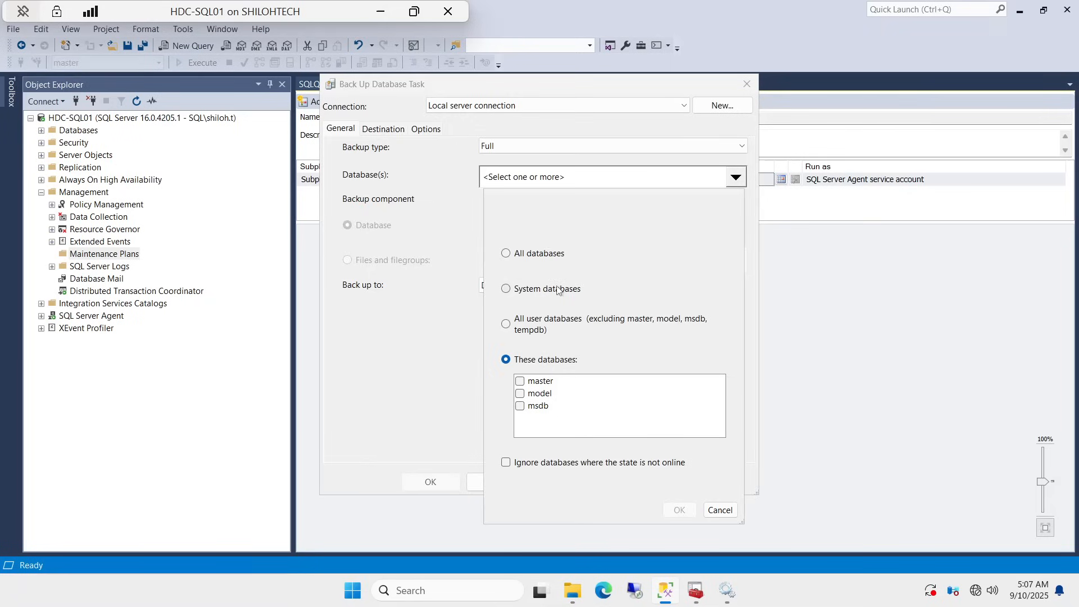
click(507, 254)
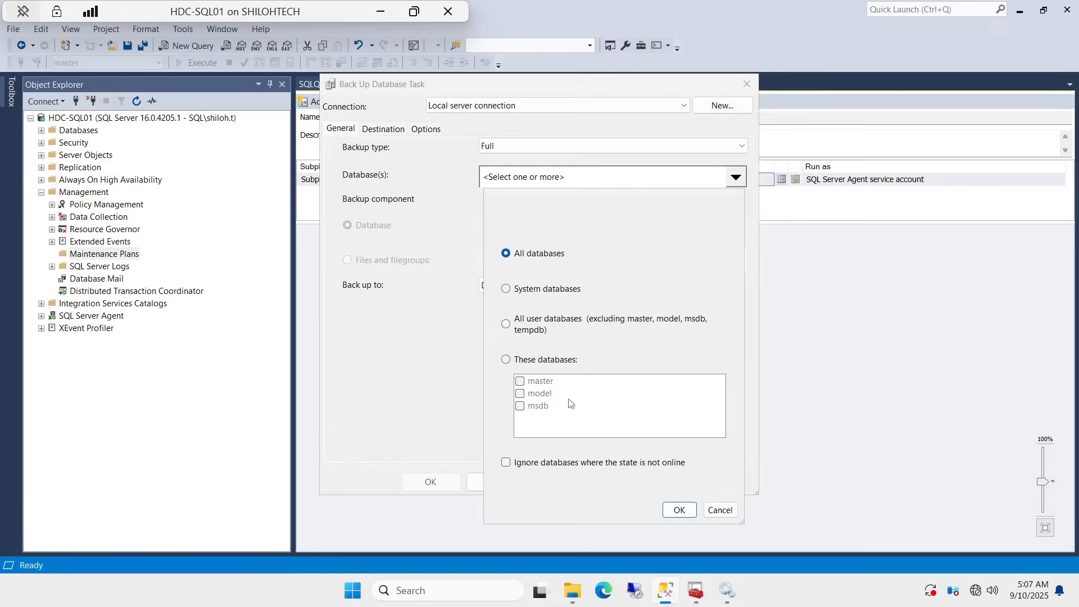
click(507, 361)
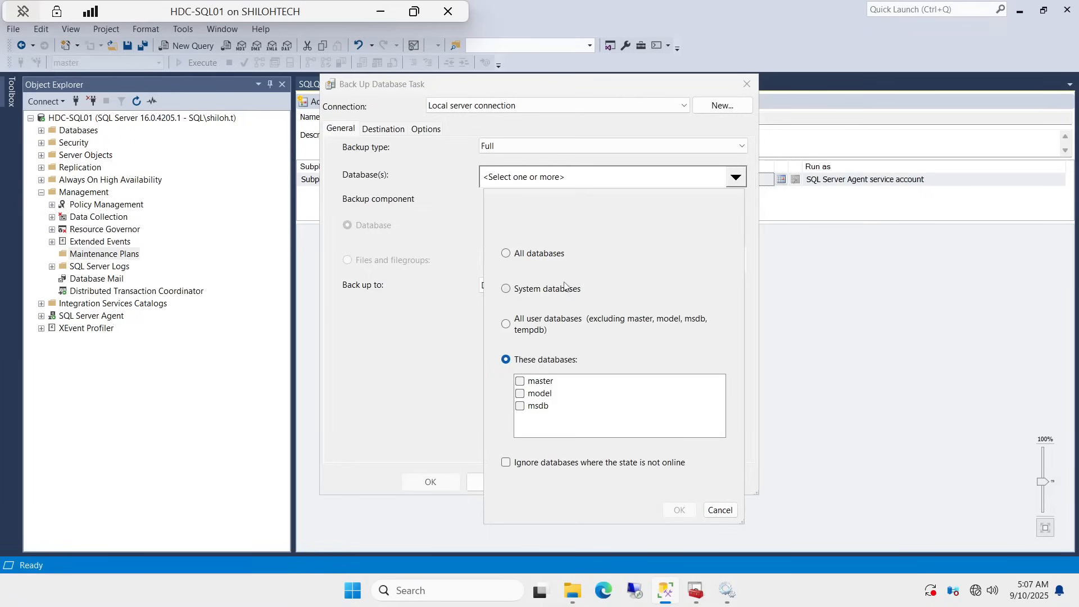
click(507, 254)
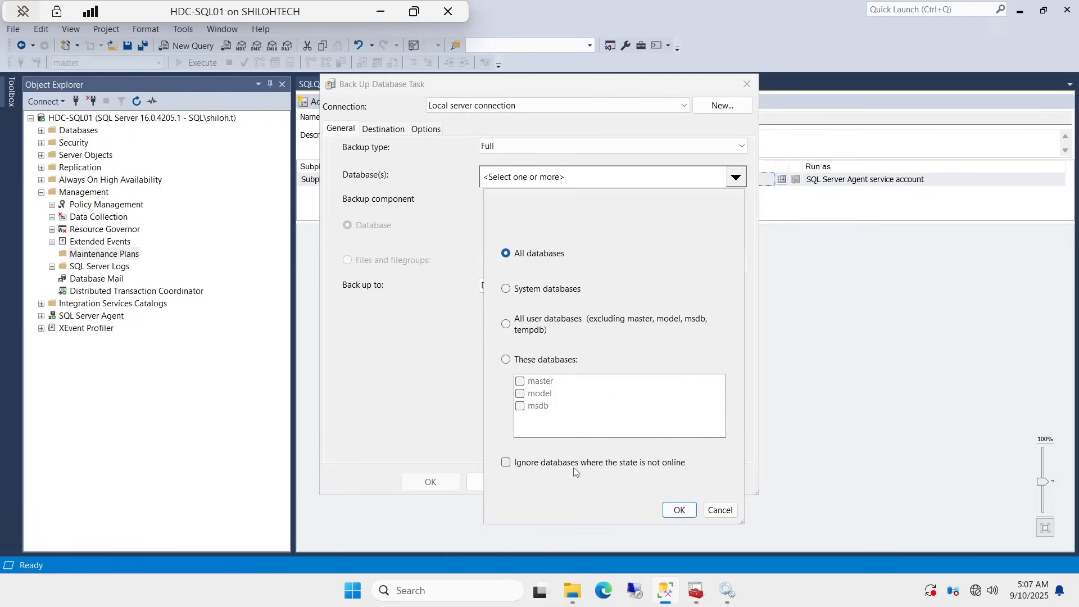
click(508, 463)
click(678, 510)
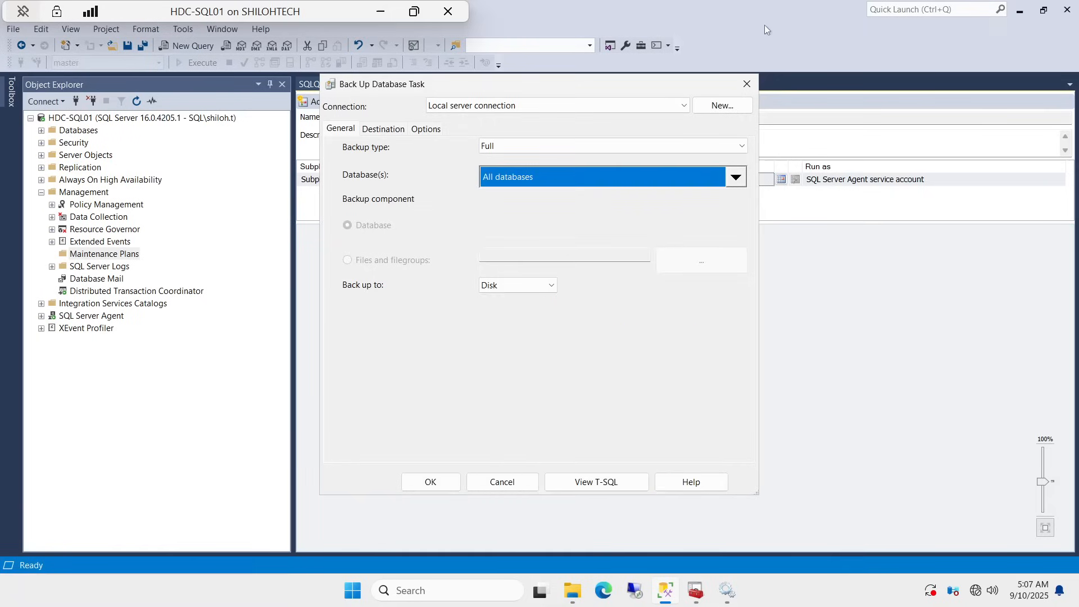
Step: Set the backup task's destination folder to B:\SQLBACKUP on the server
click(385, 133)
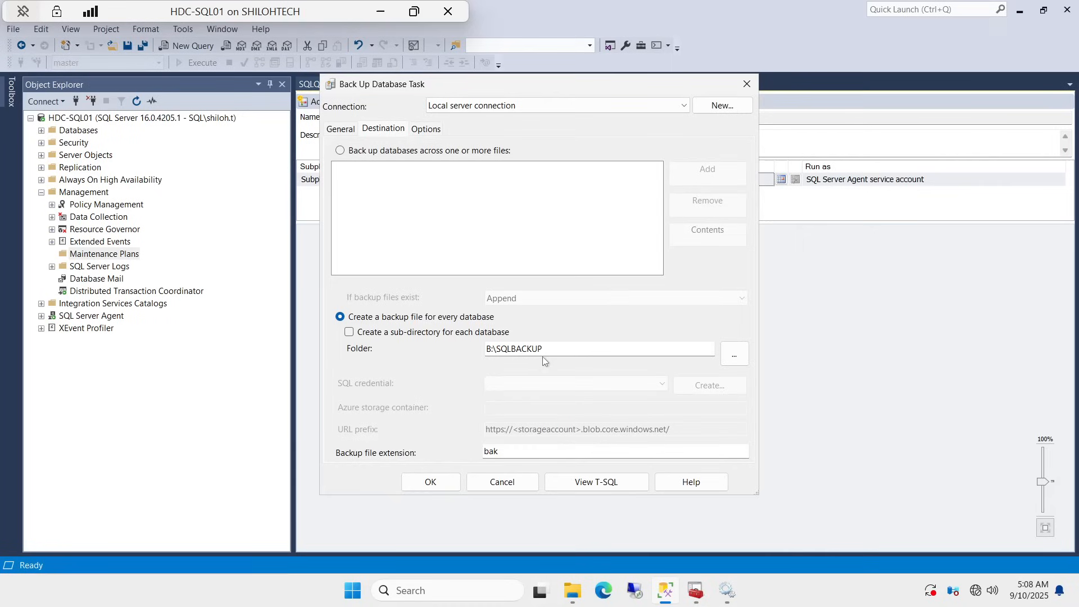
drag(543, 349, 484, 349)
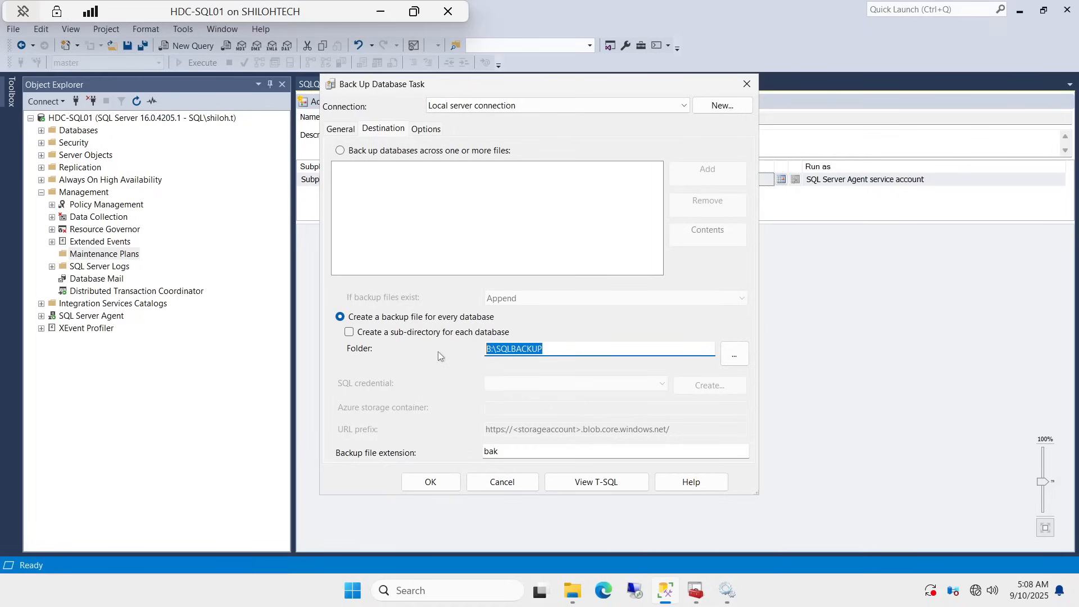
click(737, 358)
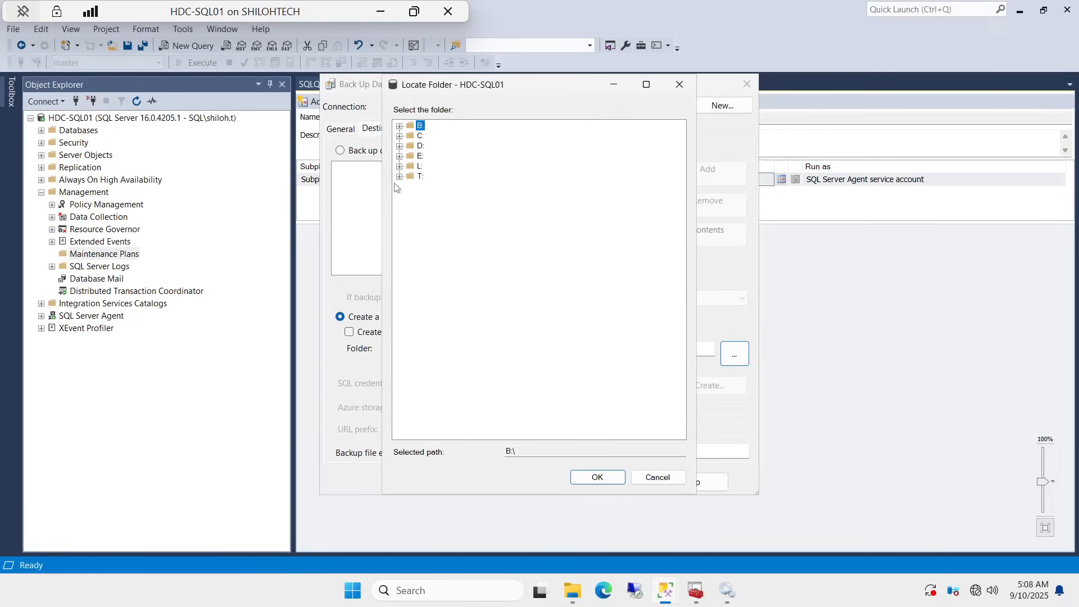
click(600, 479)
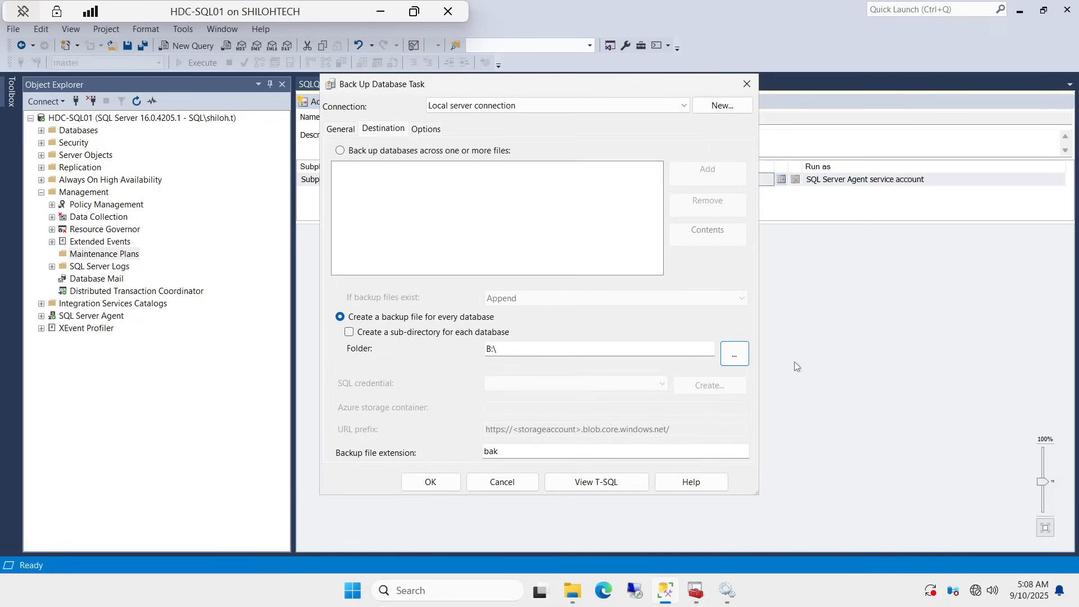
click(733, 355)
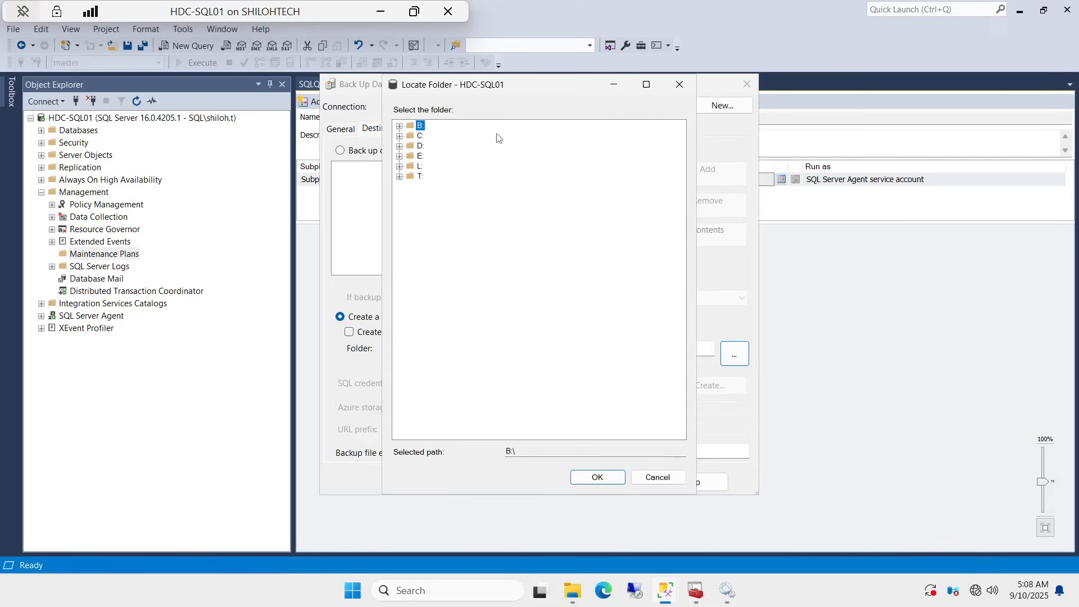
click(400, 127)
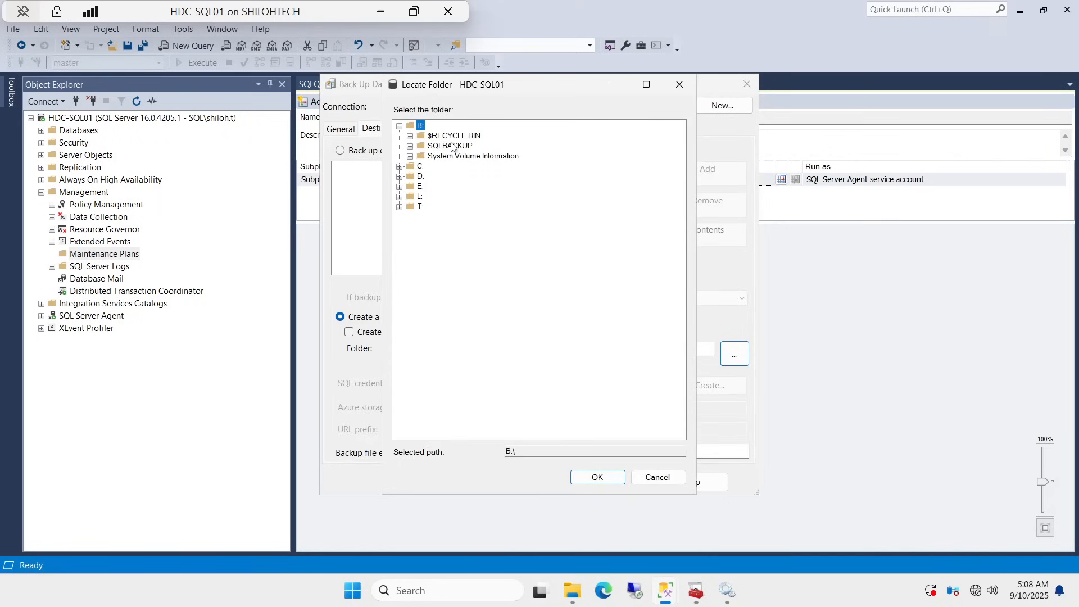
click(452, 146)
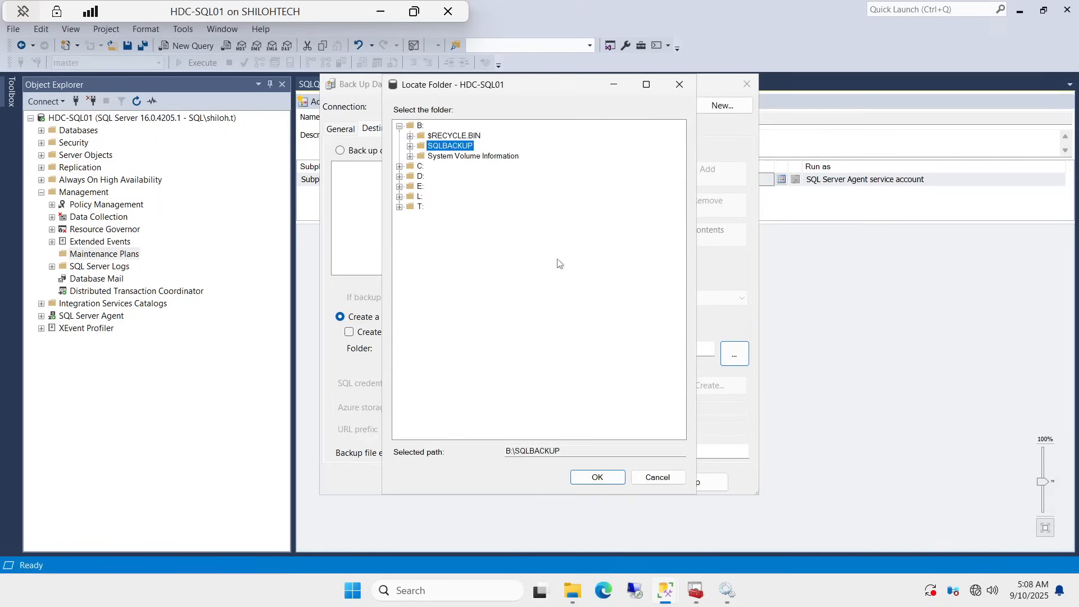
click(599, 478)
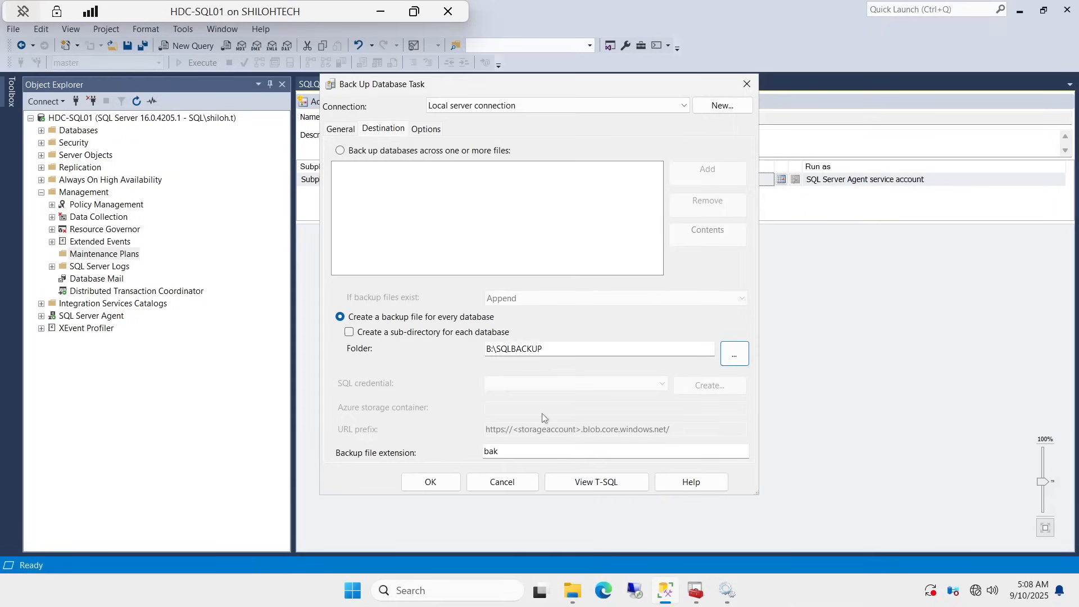
drag(501, 452, 473, 451)
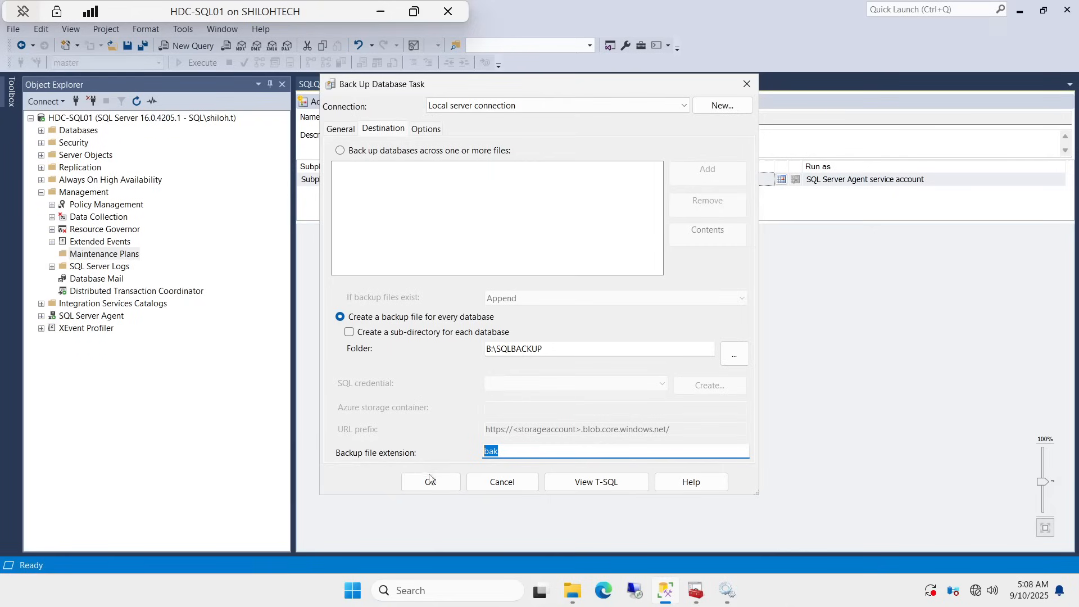
Step: Set the backup task's compression to Compress backup, enable Verify backup integrity, and accept the task settings
click(425, 130)
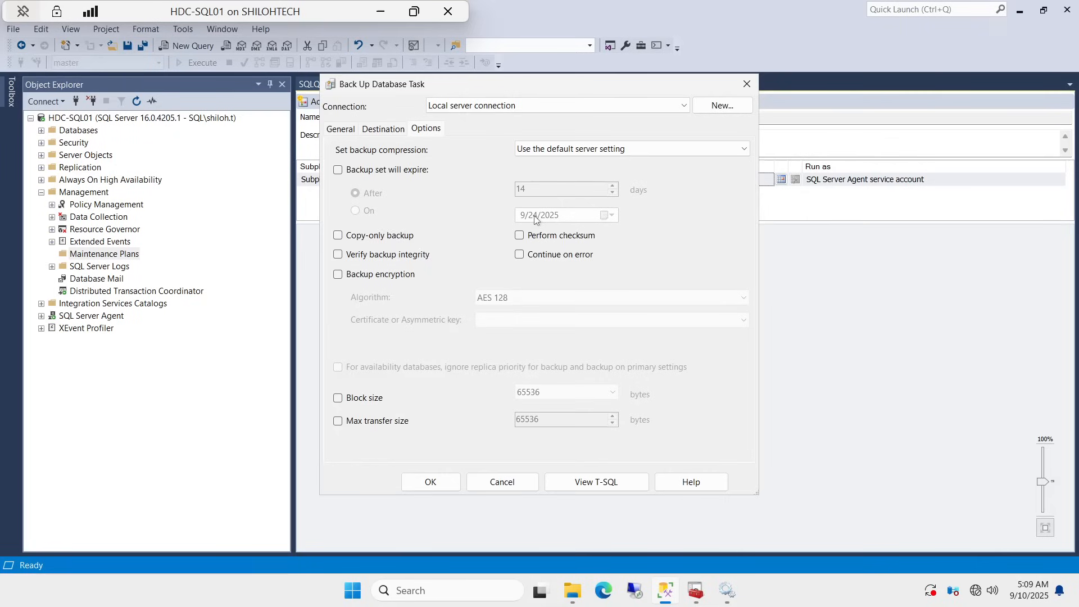
click(746, 148)
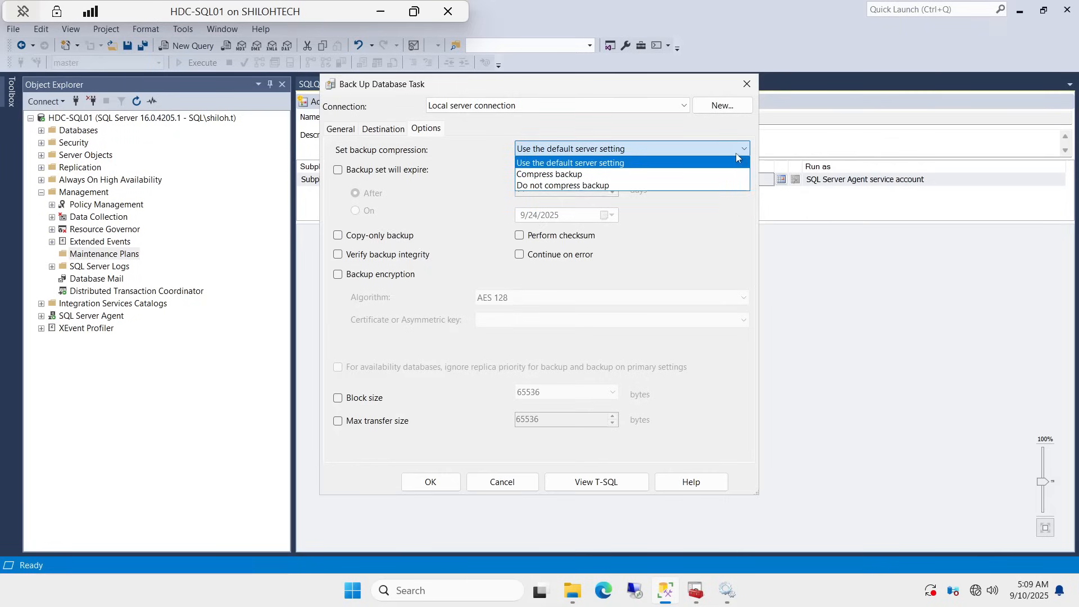
click(589, 174)
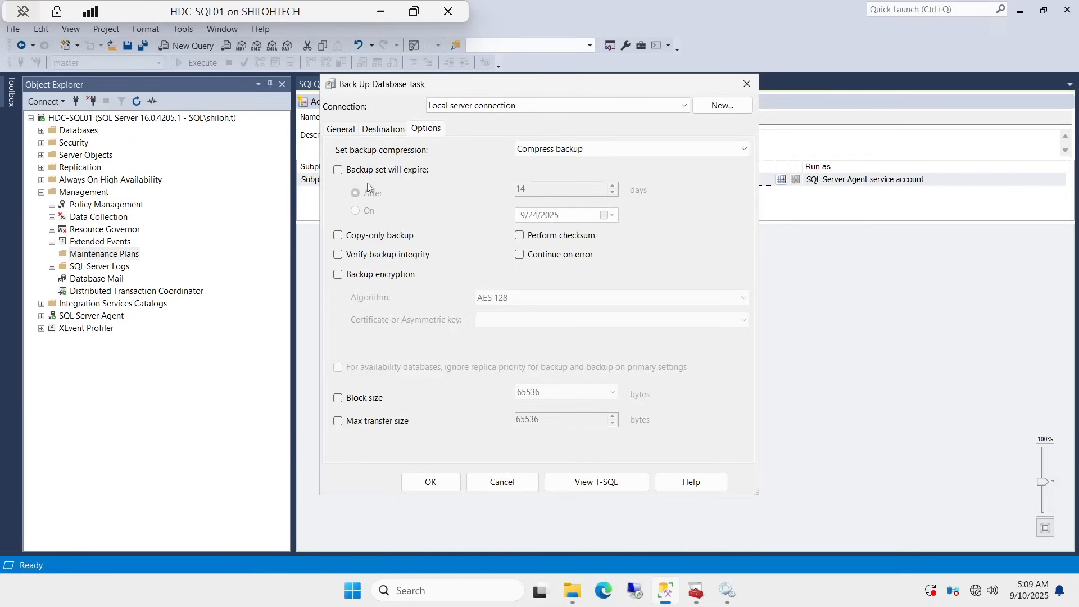
click(336, 256)
click(435, 484)
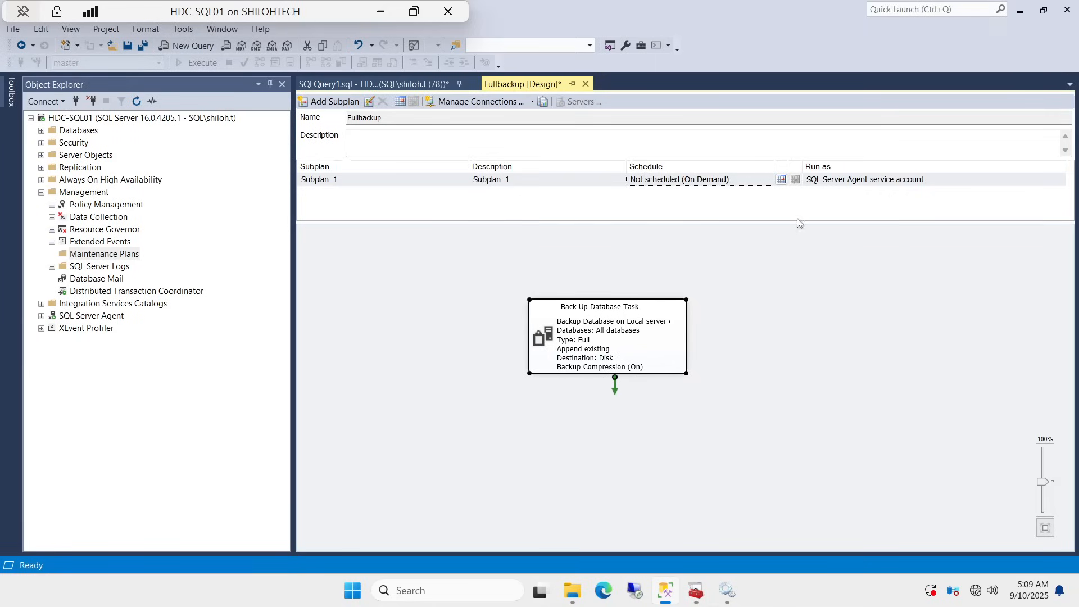
Step: Schedule Subplan_1 to recur daily, every 1 day, occurring once at 9:00:00 PM
click(781, 180)
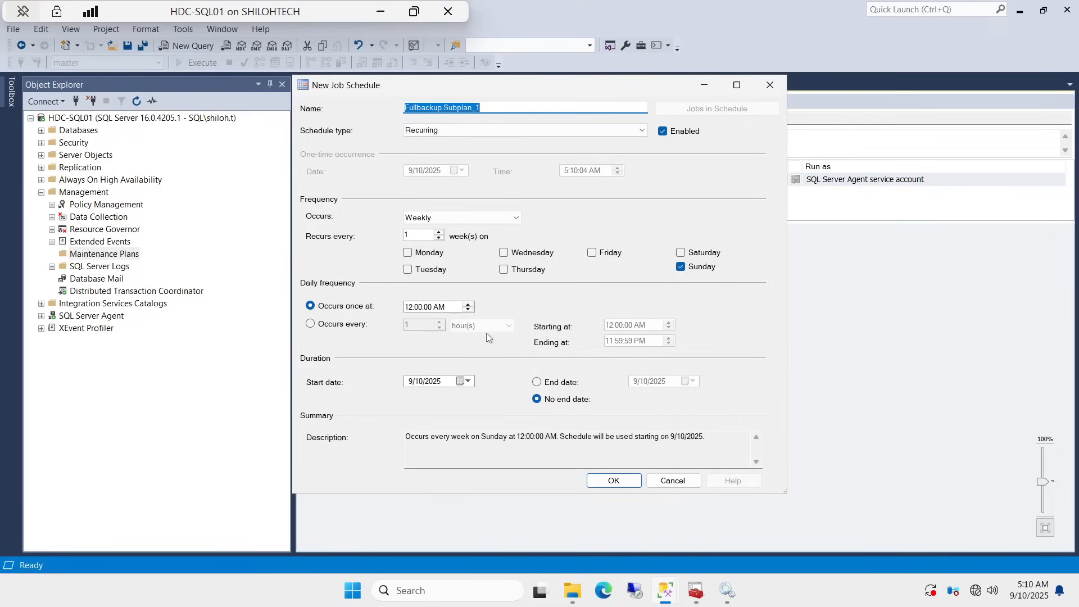
click(482, 108)
drag(482, 108, 405, 108)
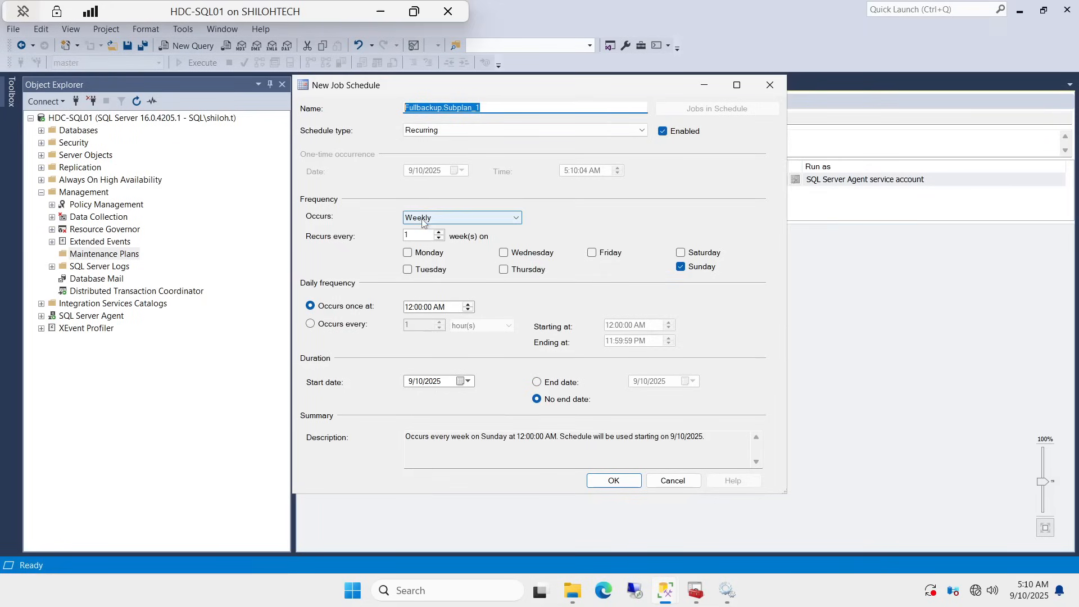
click(516, 220)
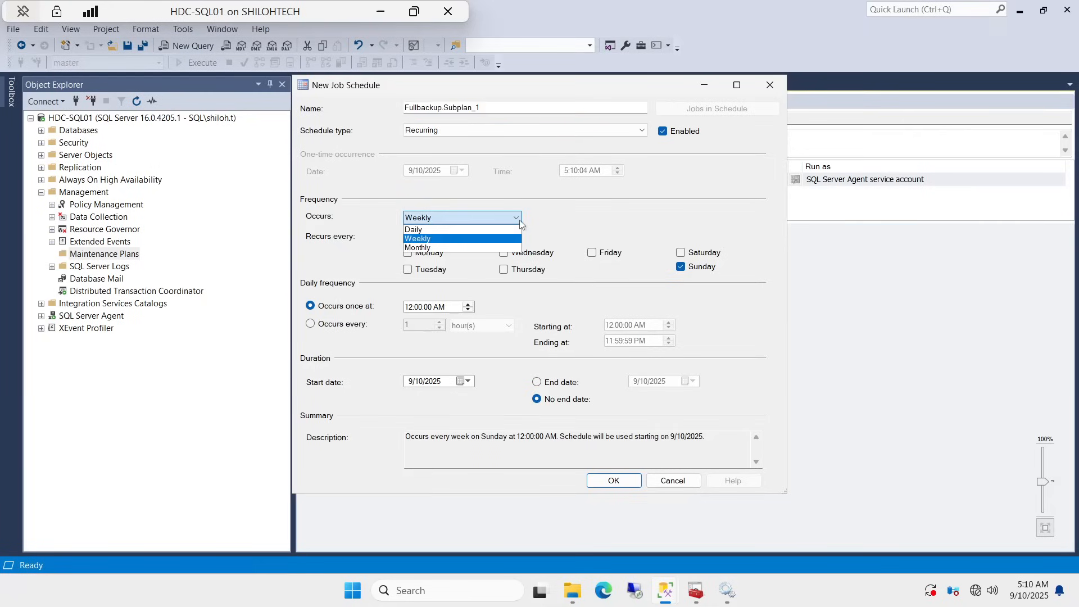
click(430, 231)
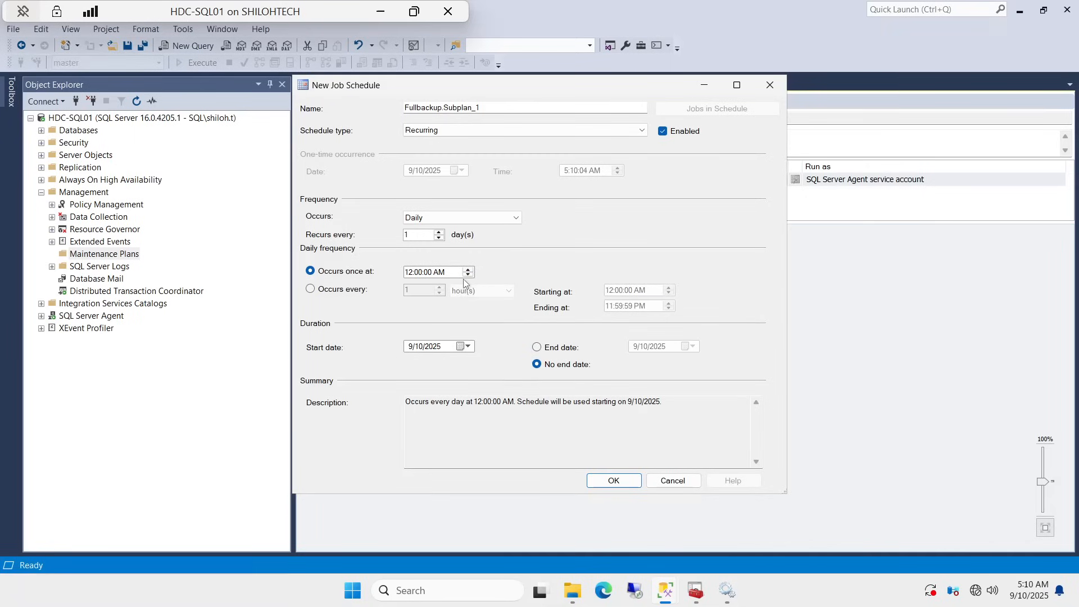
click(407, 275)
click(468, 275)
click(468, 275)
click(467, 275)
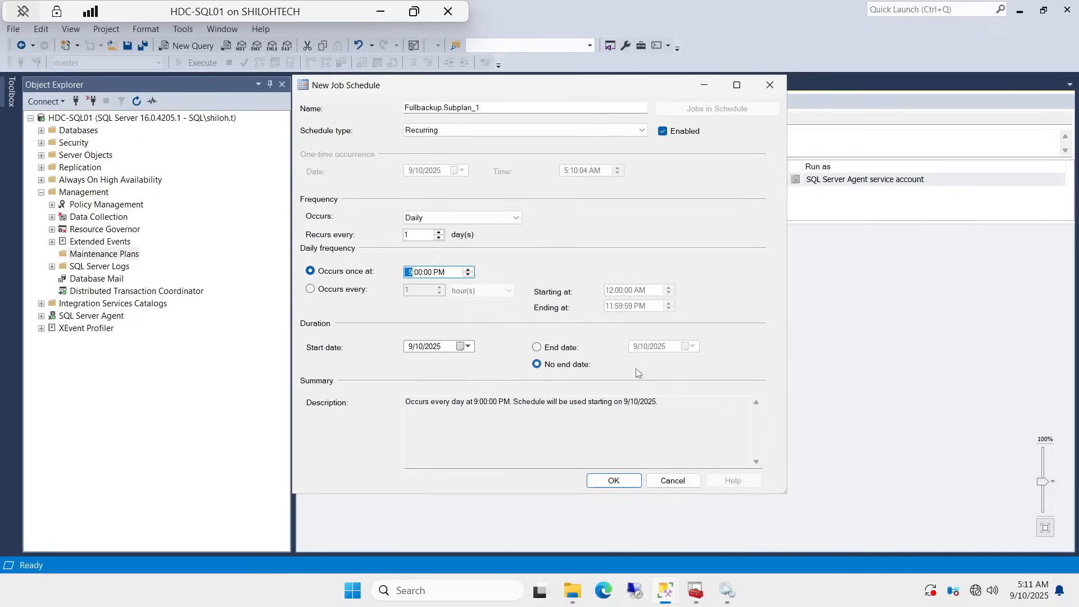
click(605, 484)
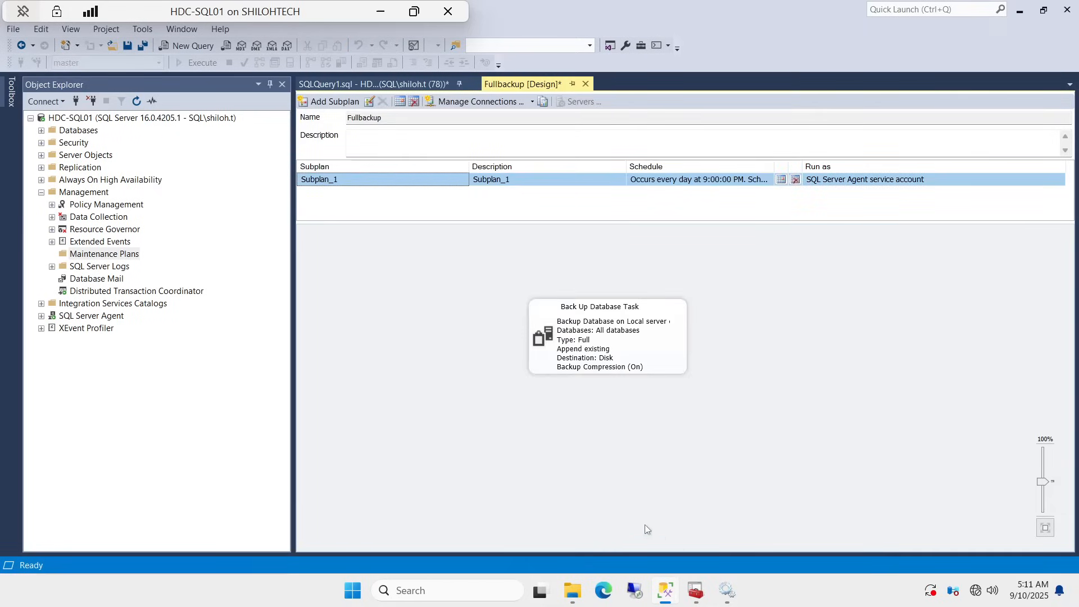
Step: Add a Maintenance Cleanup Task below the Back Up Database Task and connect the backup task's output arrow to it
drag(660, 301, 646, 243)
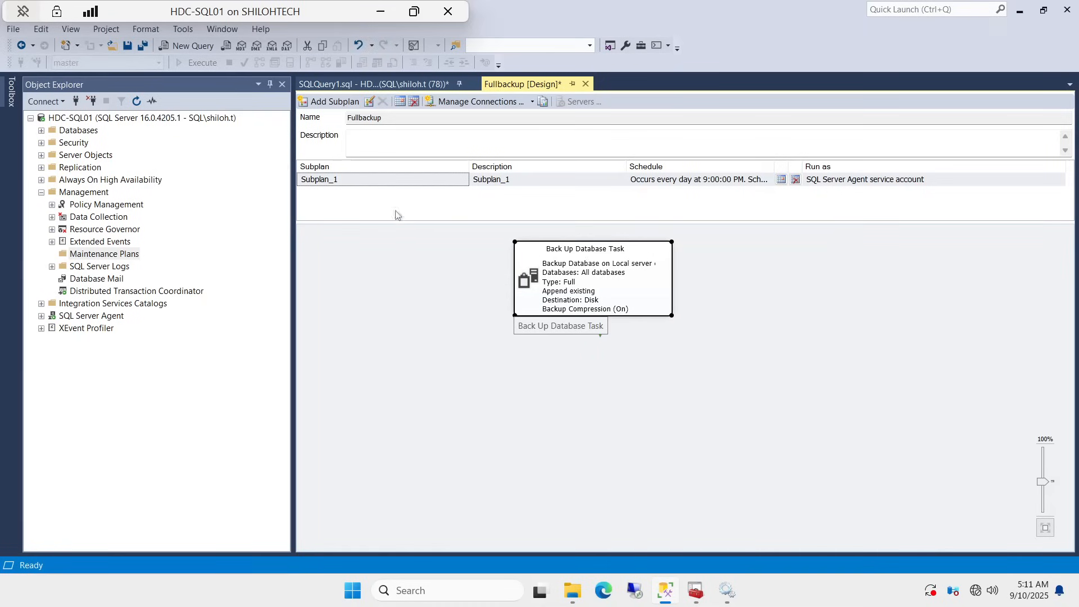
click(9, 96)
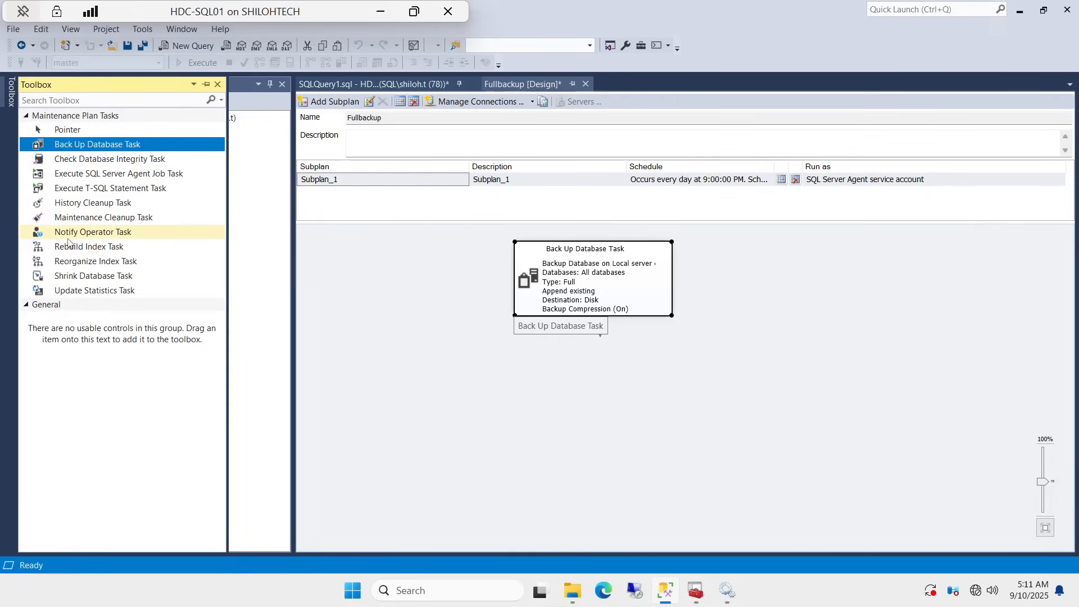
drag(128, 222, 521, 396)
drag(599, 427, 599, 427)
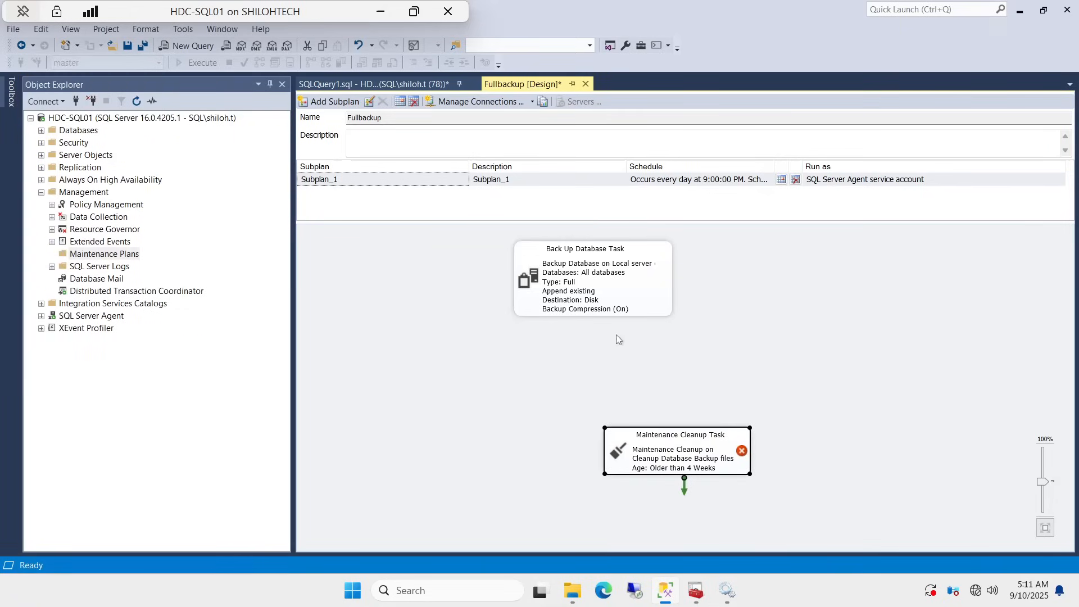
click(608, 316)
drag(599, 334, 677, 449)
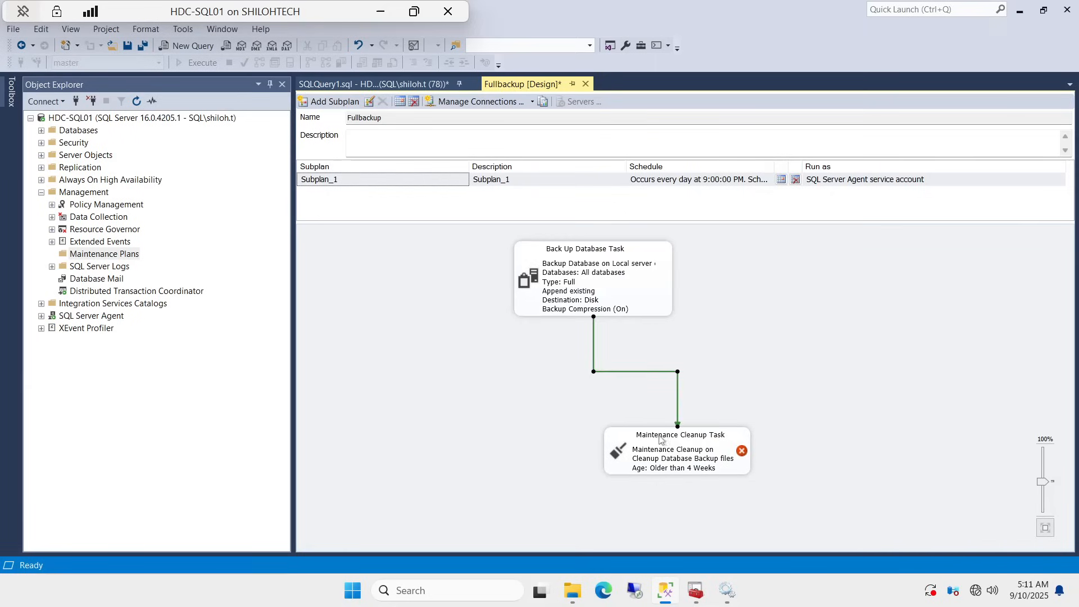
Step: Open the Maintenance Cleanup Task for editing and set its search folder to B:\SQLBACKUP
double_click(682, 448)
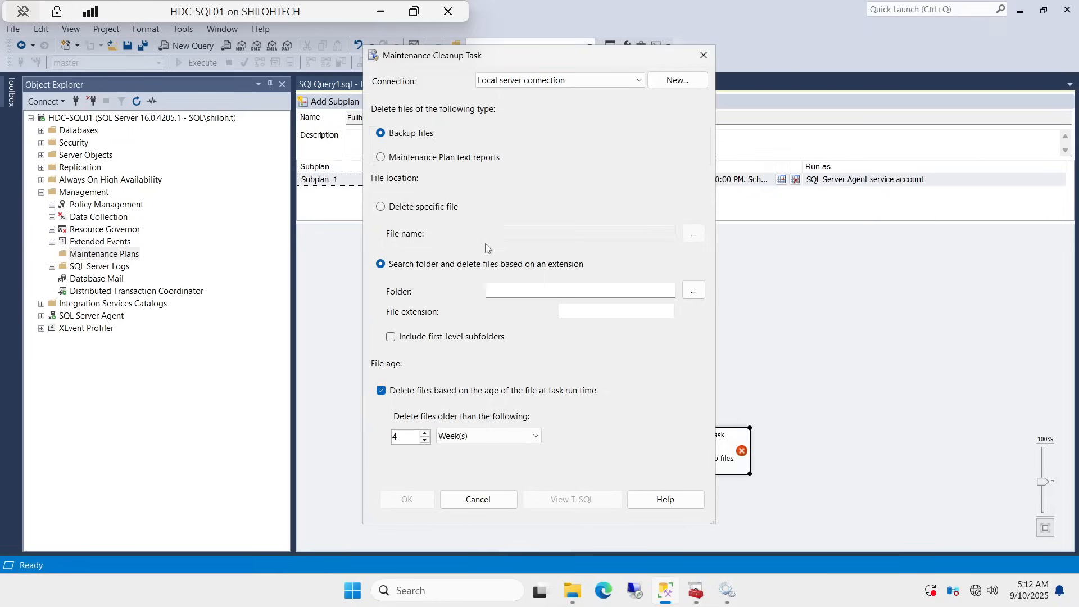
click(693, 290)
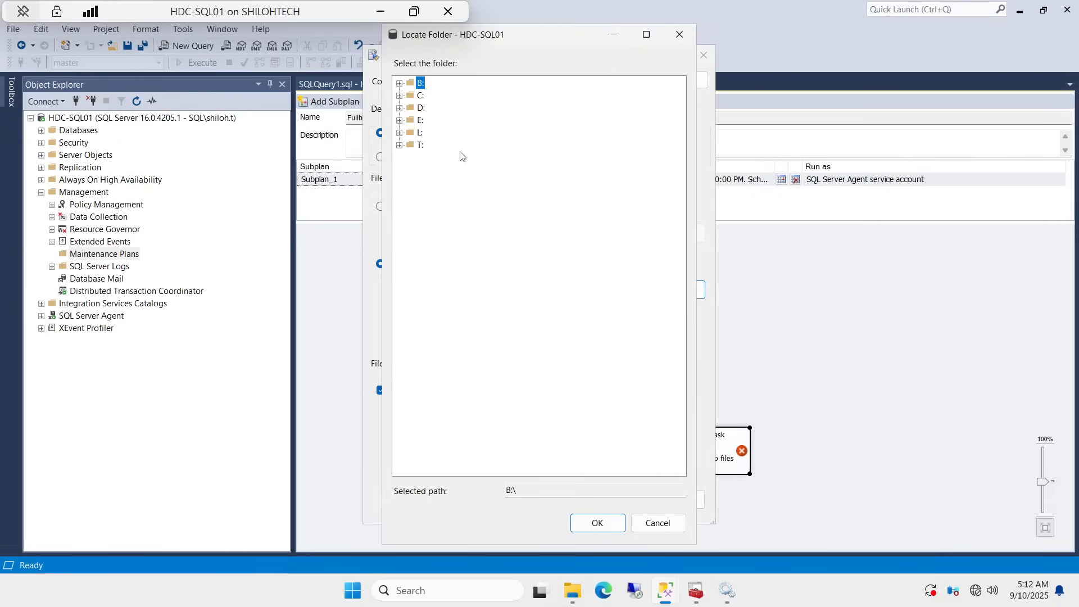
click(399, 83)
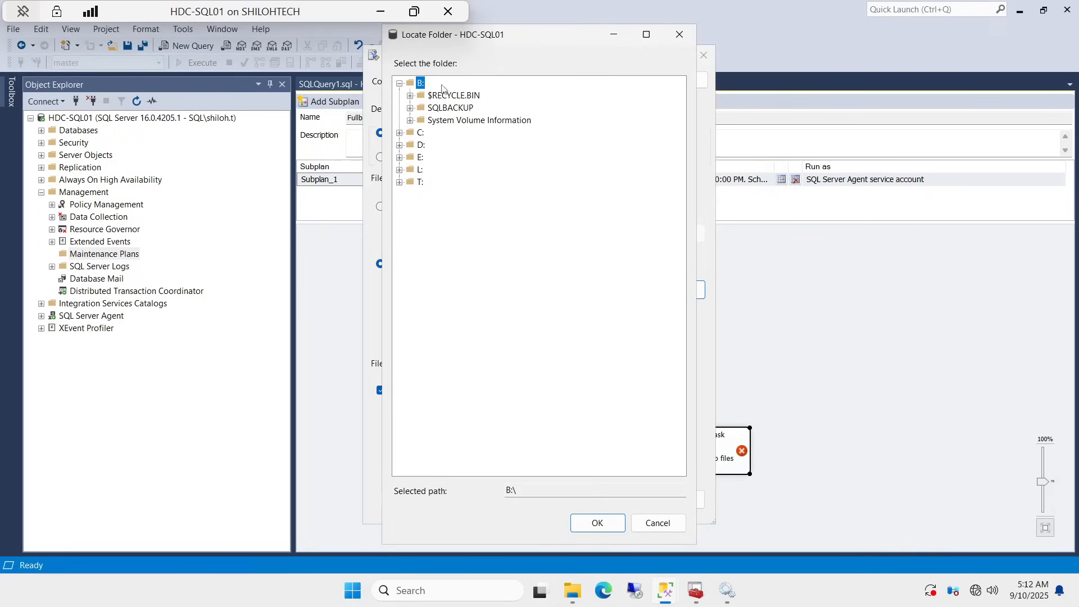
click(459, 109)
click(597, 523)
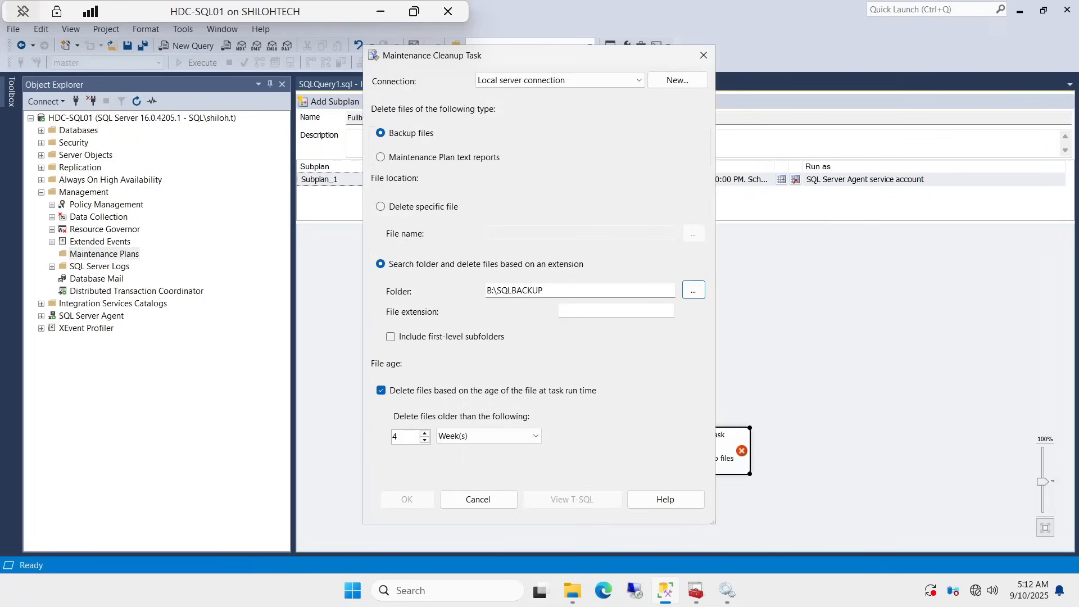
Step: Set the cleanup task to delete files with the bak extension older than 4 days, and accept its settings
click(607, 311)
text(b)
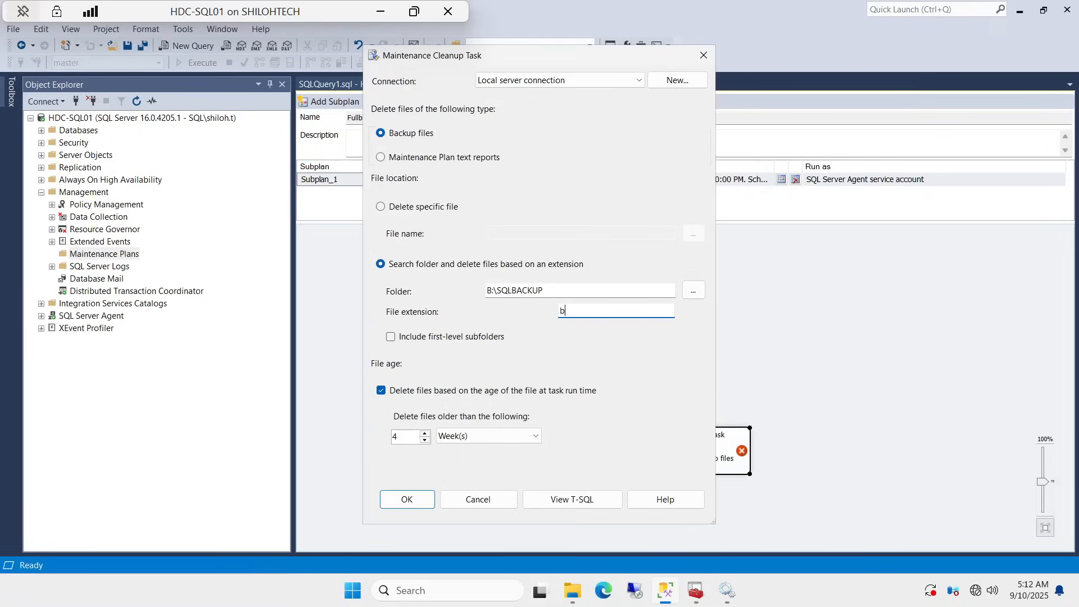
text(ak)
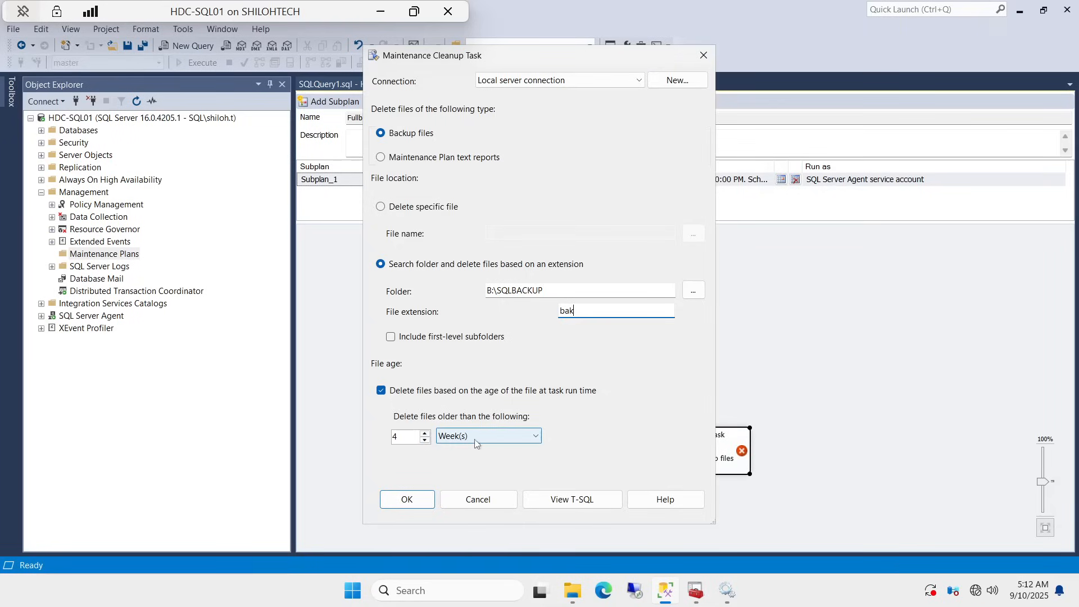
click(533, 442)
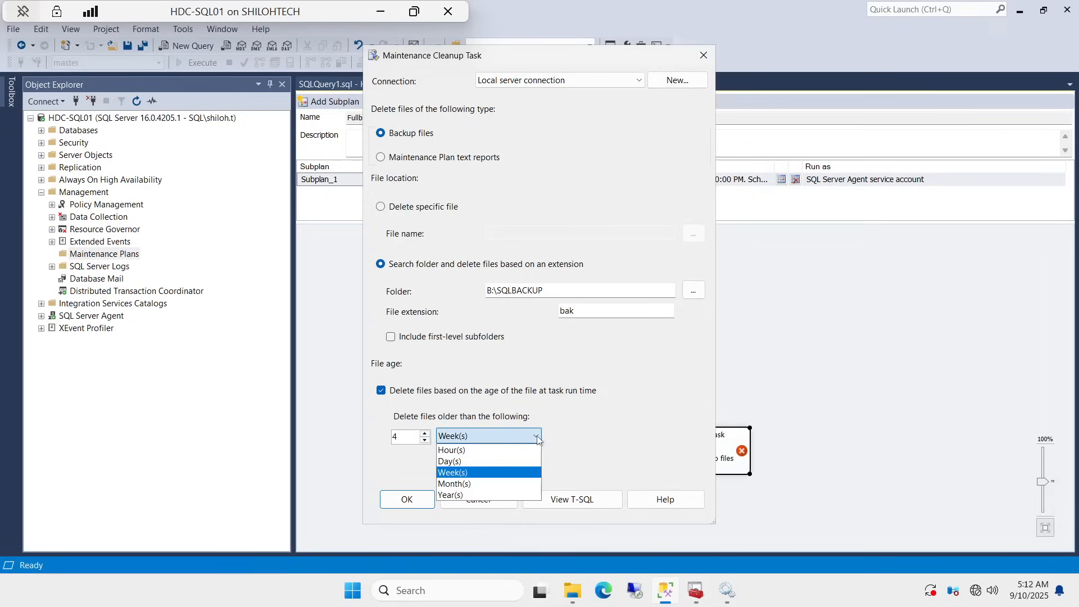
click(501, 462)
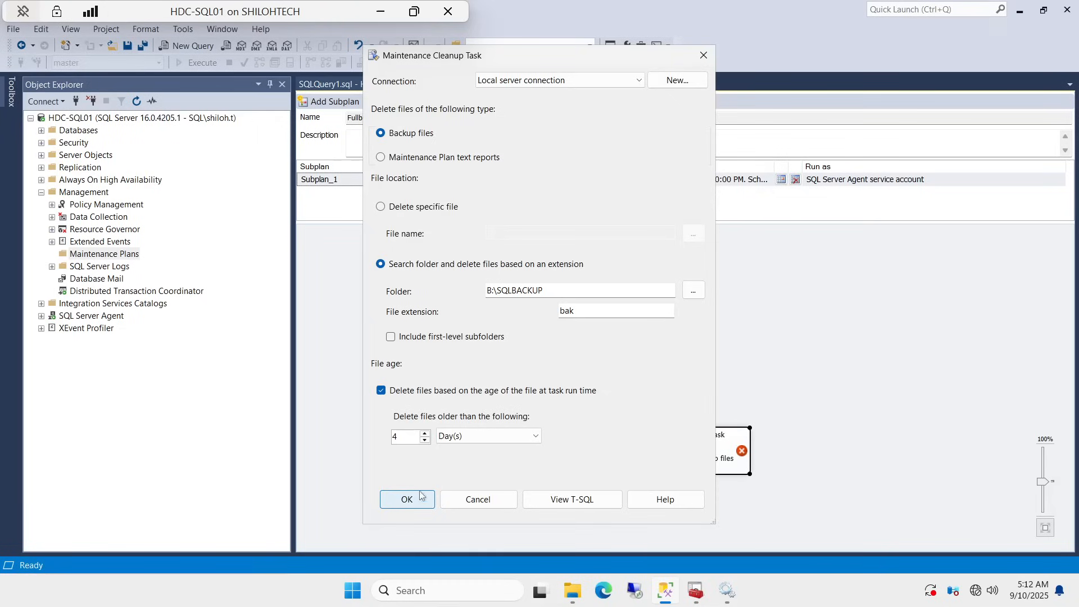
drag(546, 291, 485, 291)
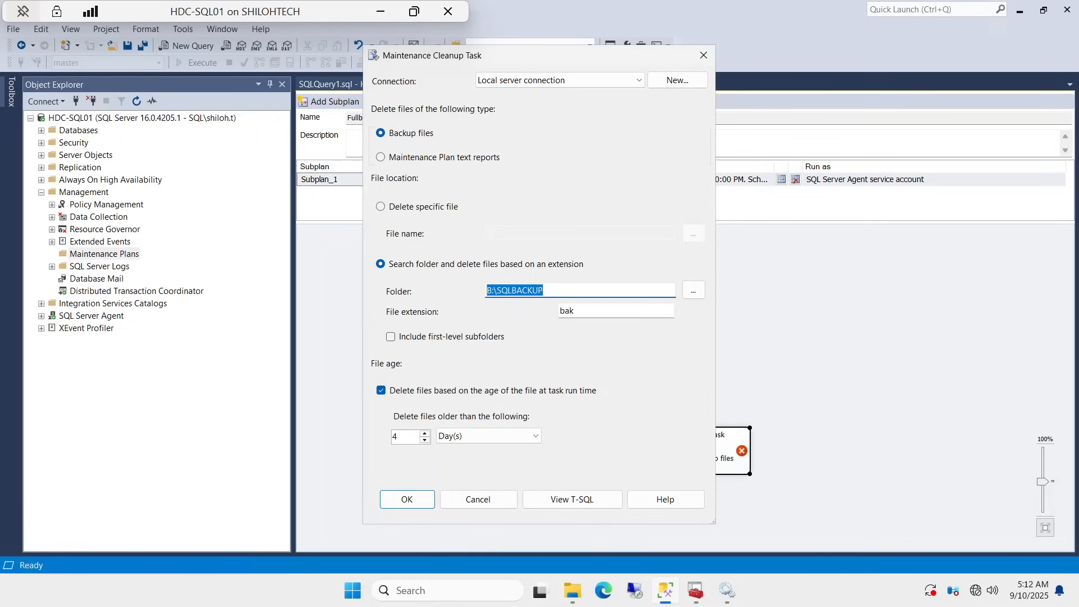
click(409, 507)
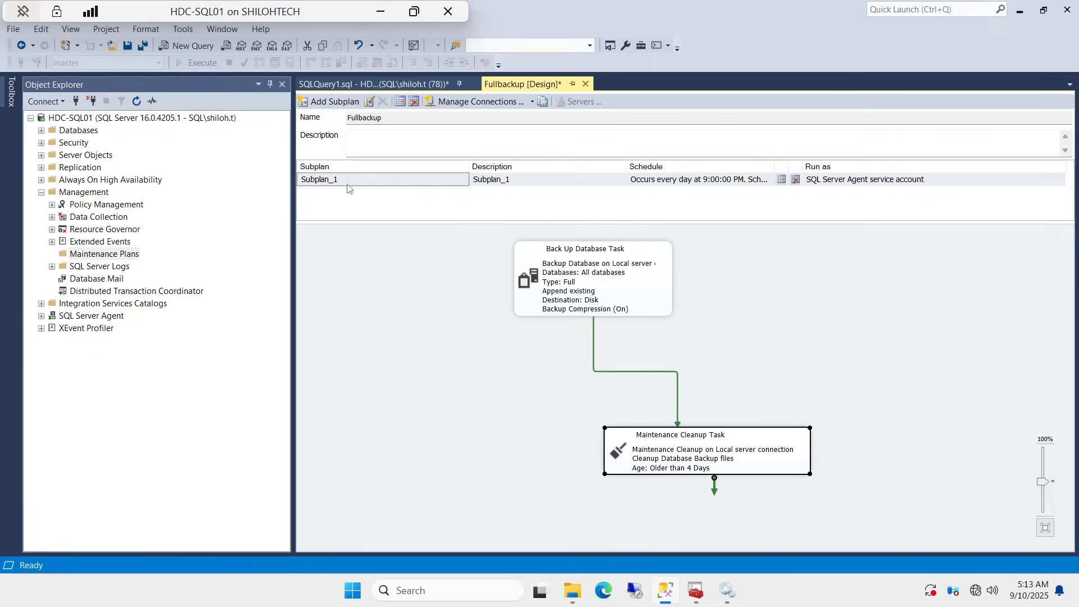
Step: Save the Fullbackup maintenance plan and close its design document
right_click(512, 86)
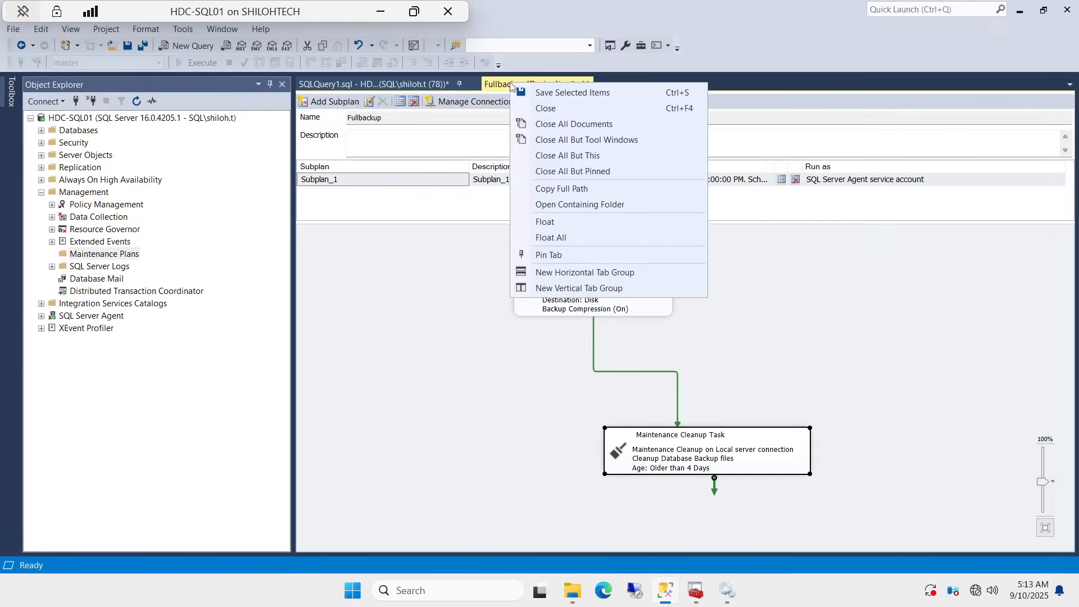
click(543, 94)
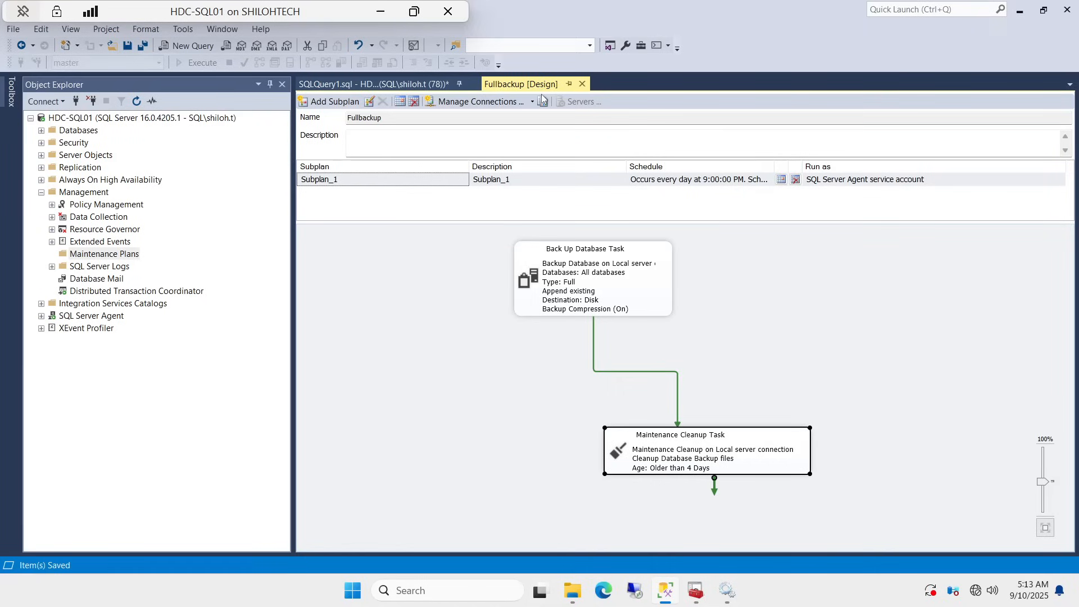
click(581, 85)
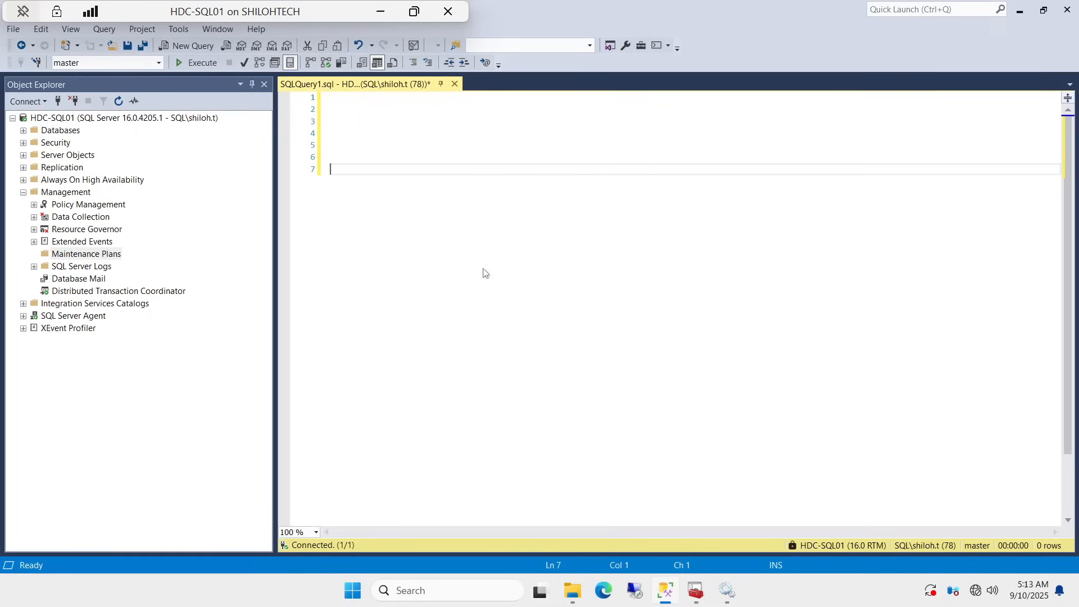
Step: Refresh and expand Maintenance Plans, and expand the SQL Server Agent jobs to check for the Fullbackup plan and its job
right_click(104, 255)
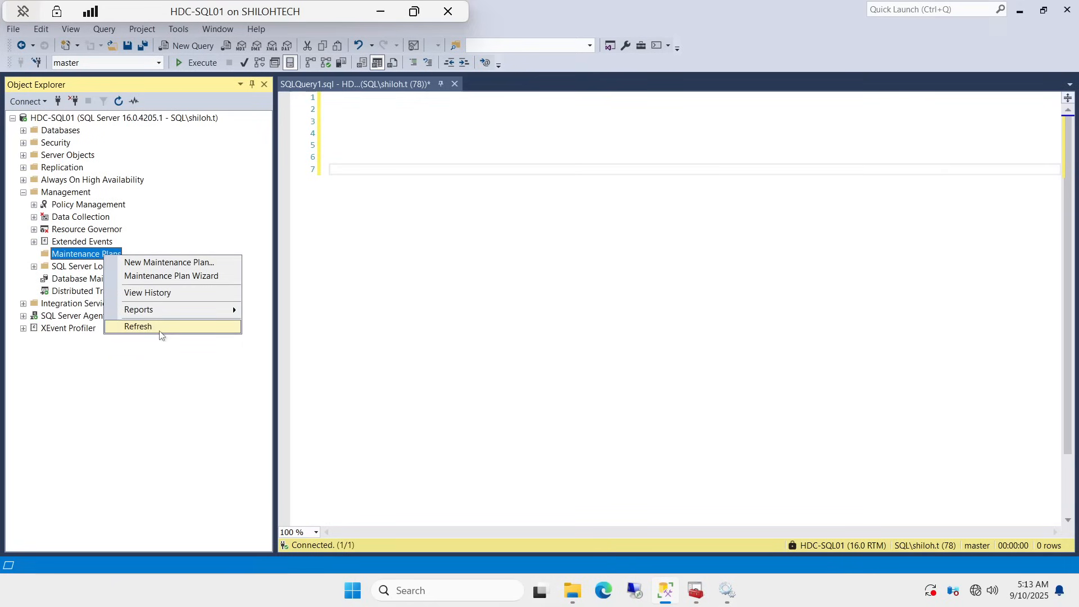
click(146, 327)
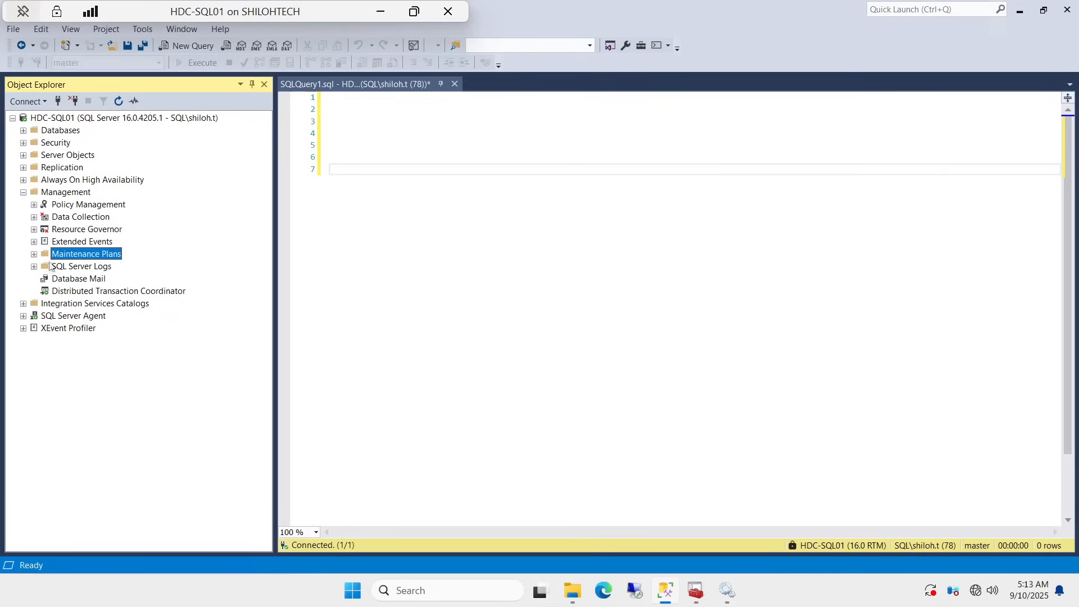
click(33, 255)
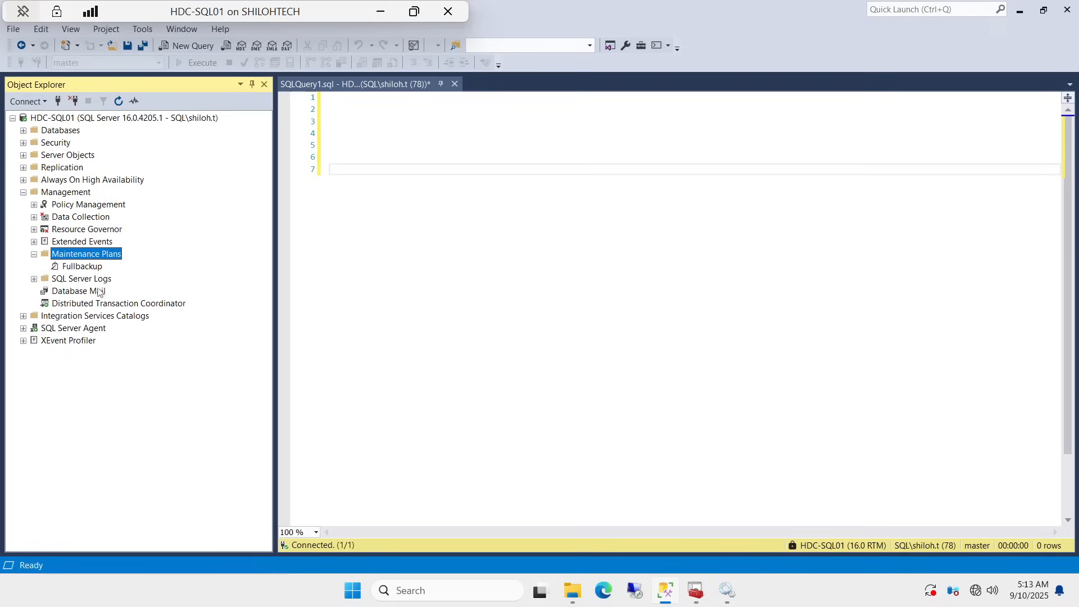
click(23, 329)
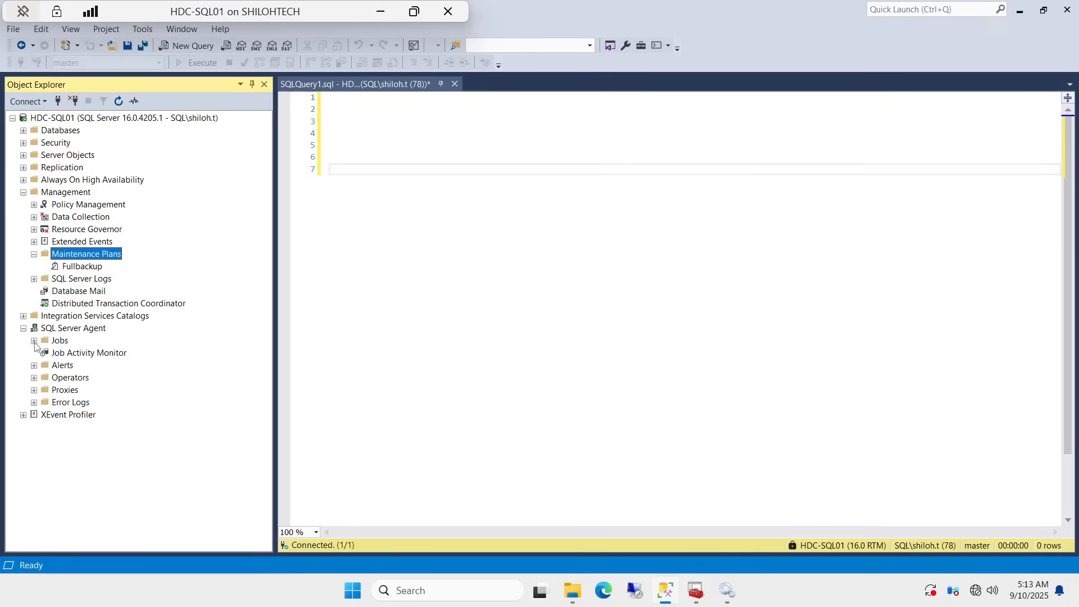
click(33, 341)
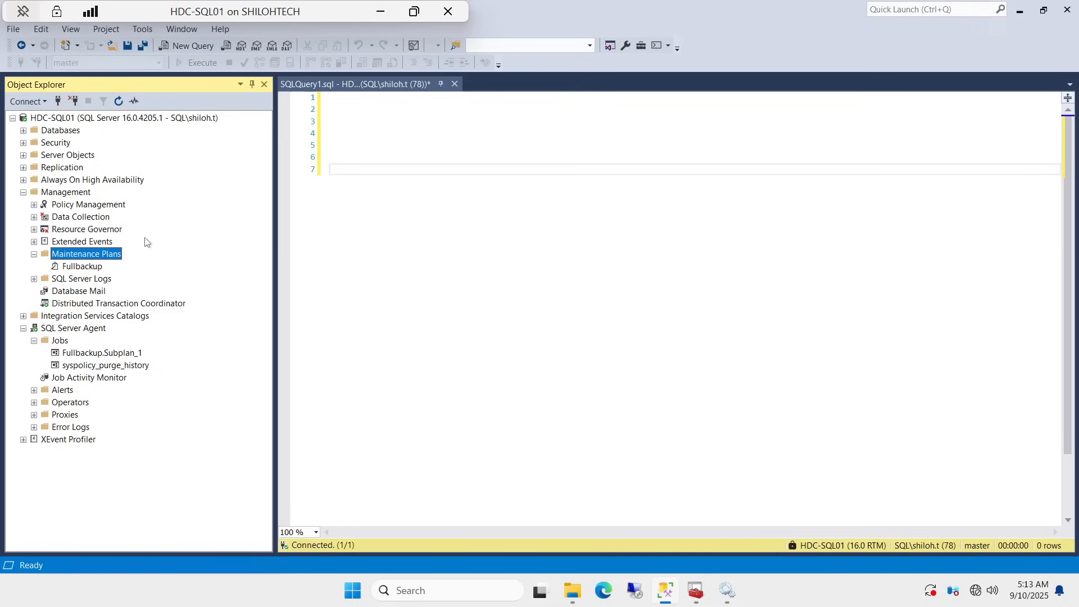
Step: Create a new maintenance plan under Management on HDC-SQL01, named Index-Rebuilt
right_click(114, 257)
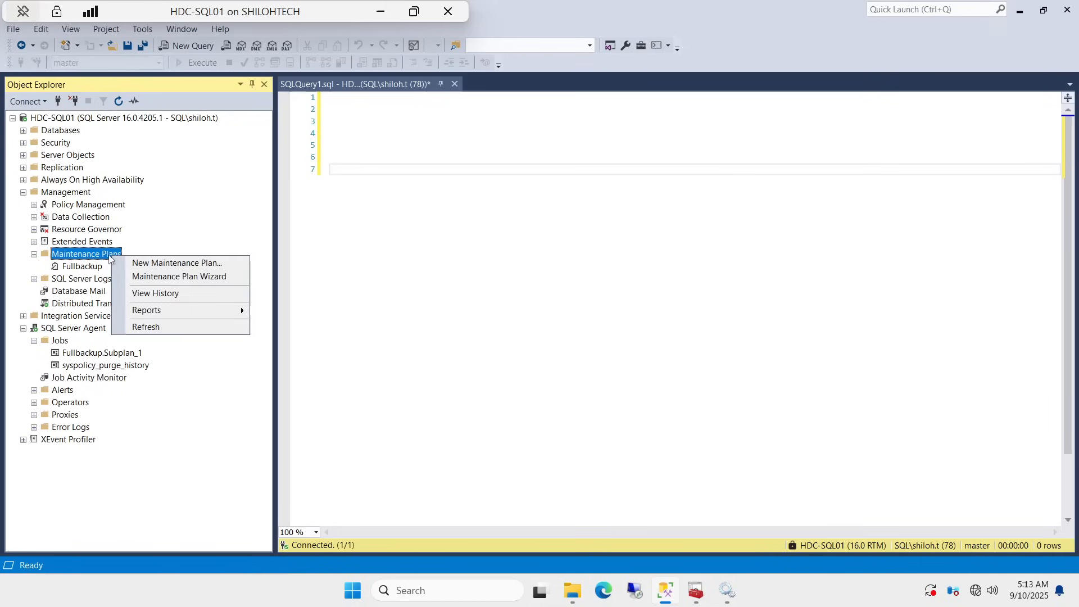
click(184, 262)
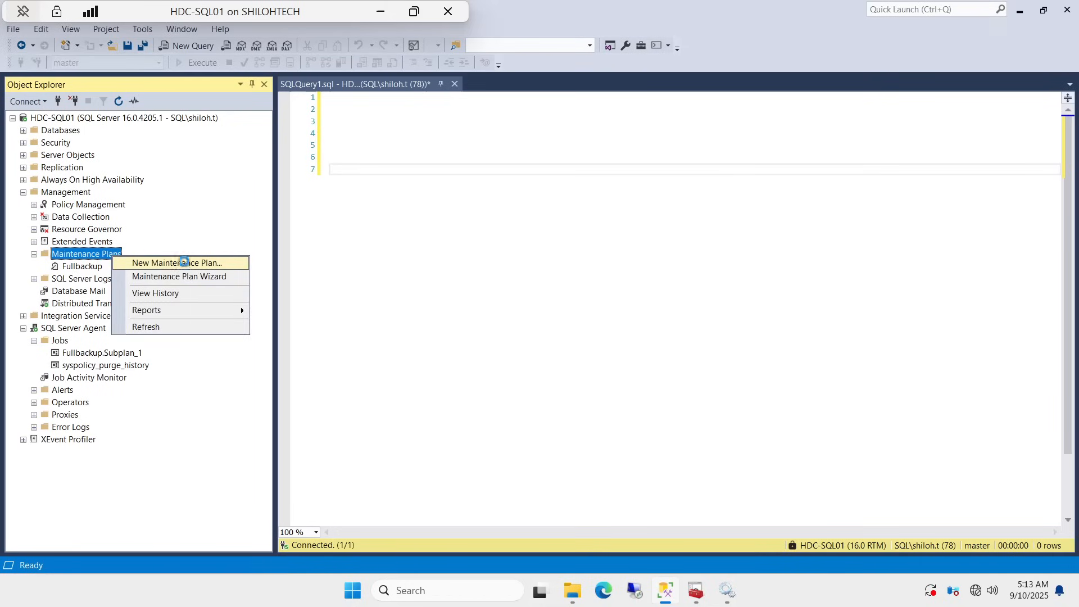
click(552, 280)
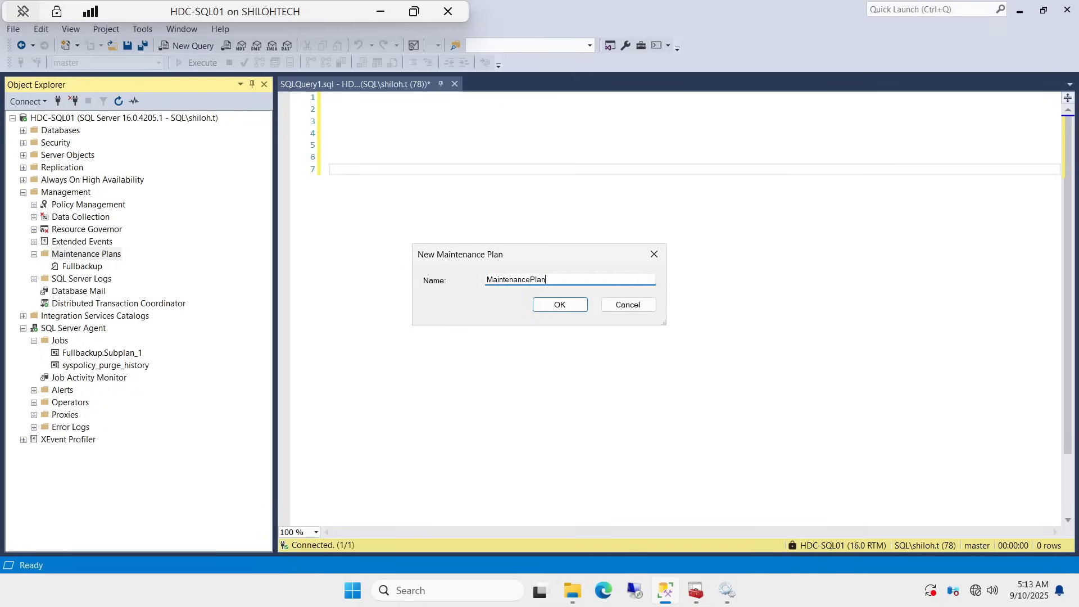
key(BackSpace)
key(BackSpace)
key(BackSpace)
key(BackSpace)
key(BackSpace)
key(BackSpace)
key(BackSpace)
key(BackSpace)
key(BackSpace)
key(BackSpace)
key(BackSpace)
key(BackSpace)
key(BackSpace)
key(BackSpace)
key(Caps_Lock)
text(R)
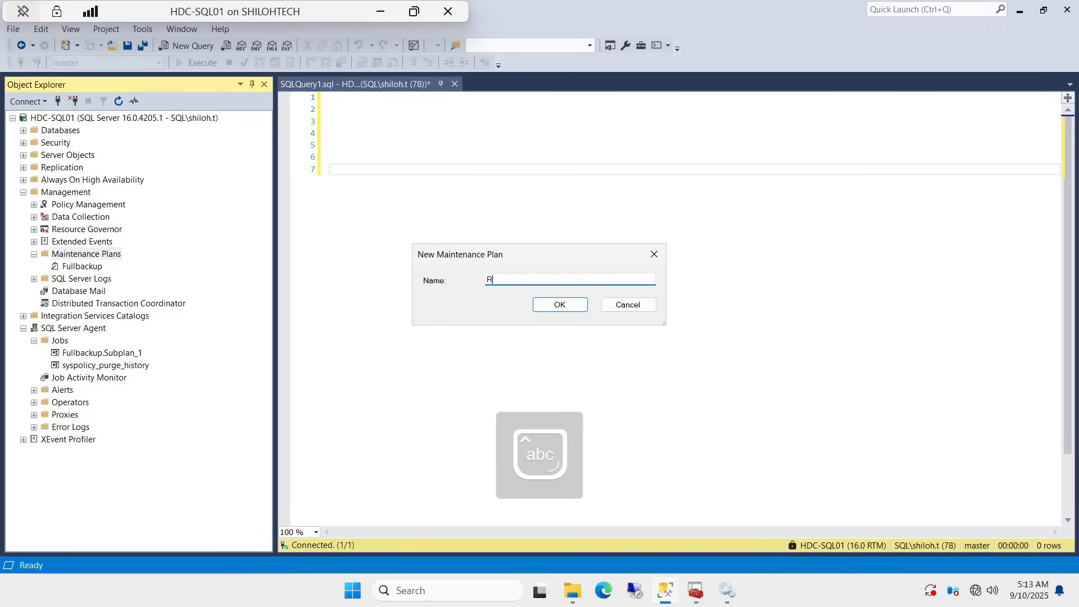
key(BackSpace)
key(Caps_Lock)
text(In)
key(BackSpace)
key(BackSpace)
key(Caps_Lock)
text(I)
key(Caps_Lock)
text(ndex)
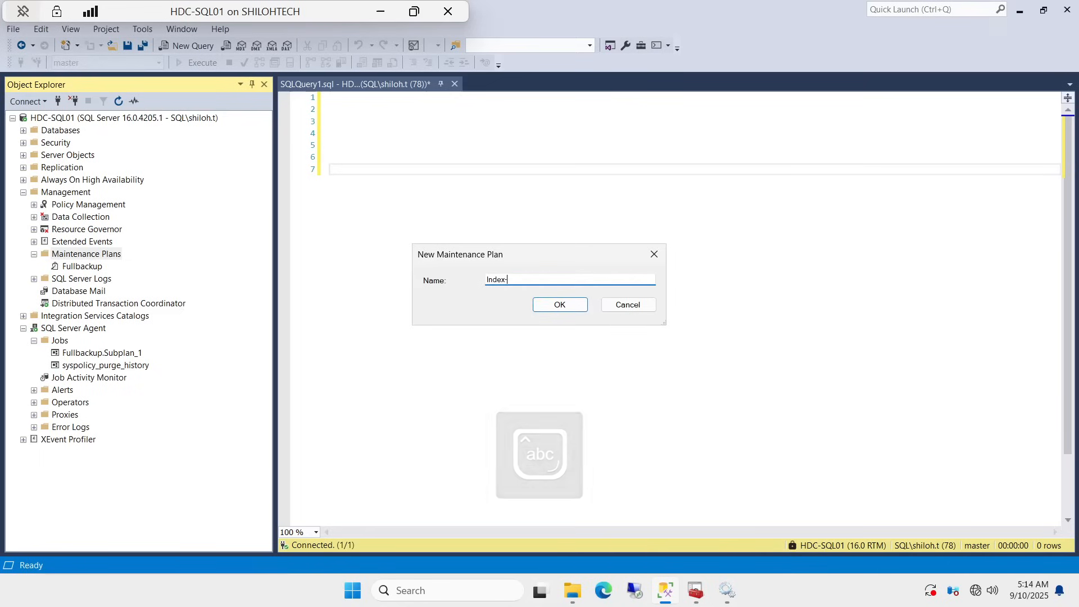
text(-Rebuilt)
click(558, 305)
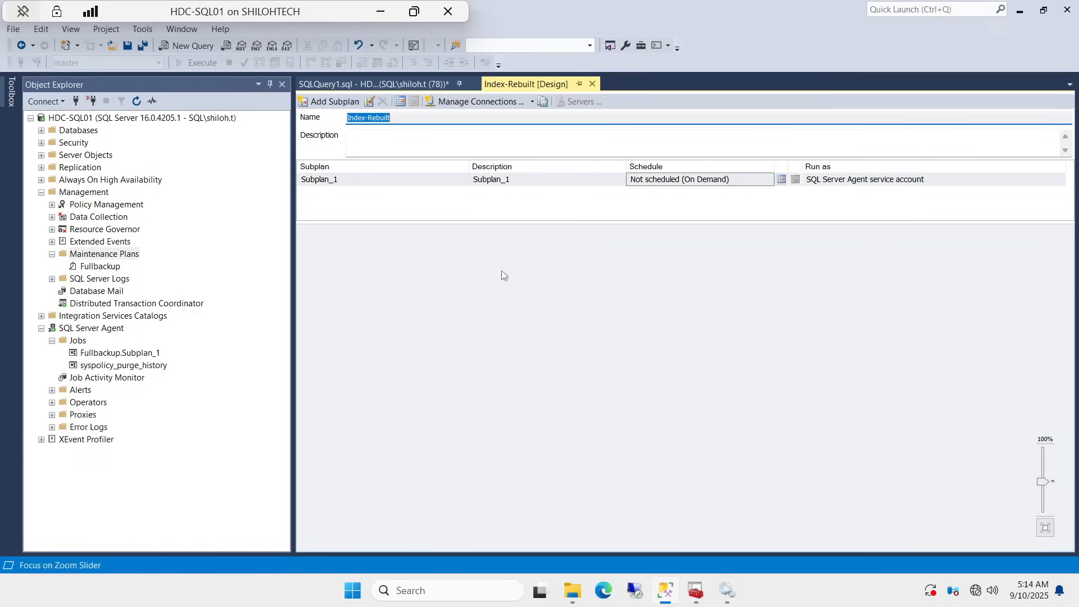
Step: Add a Rebuild Index Task to the plan's design area, set it to cover all databases, and accept its settings
click(8, 102)
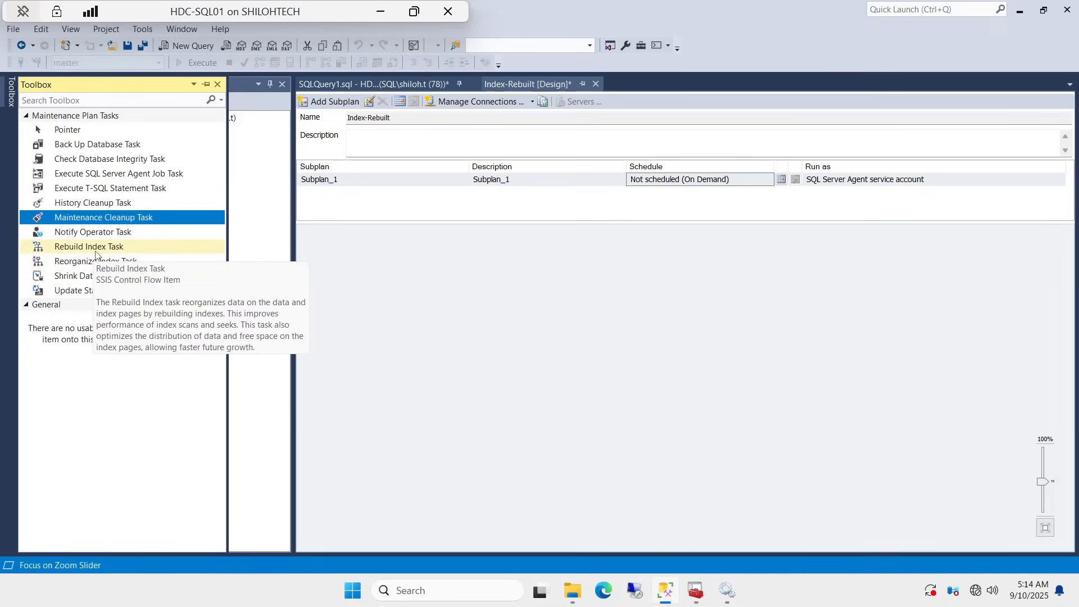
drag(101, 248, 553, 295)
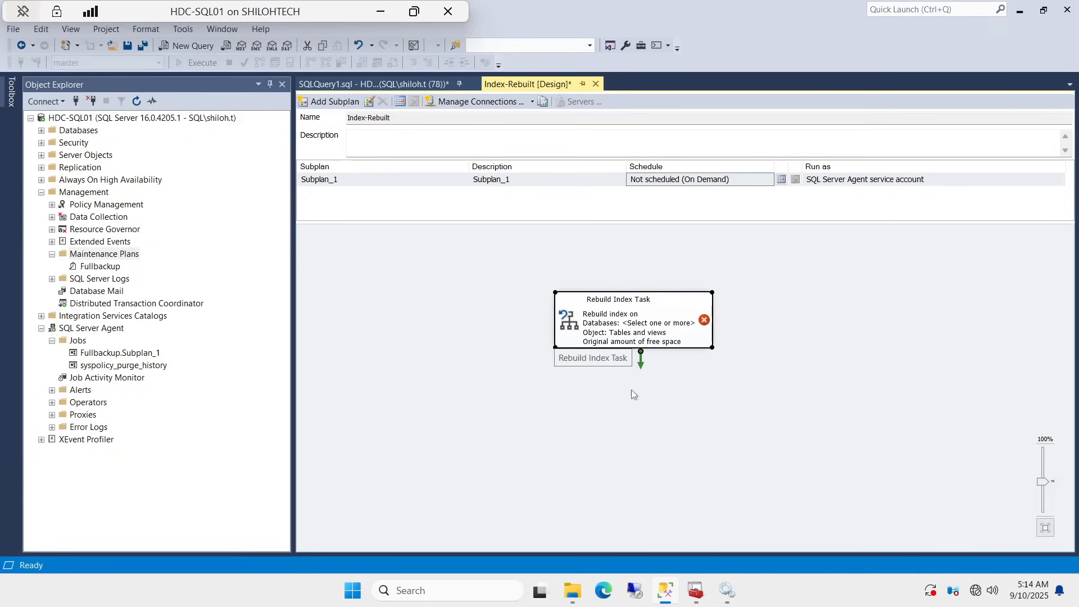
double_click(622, 323)
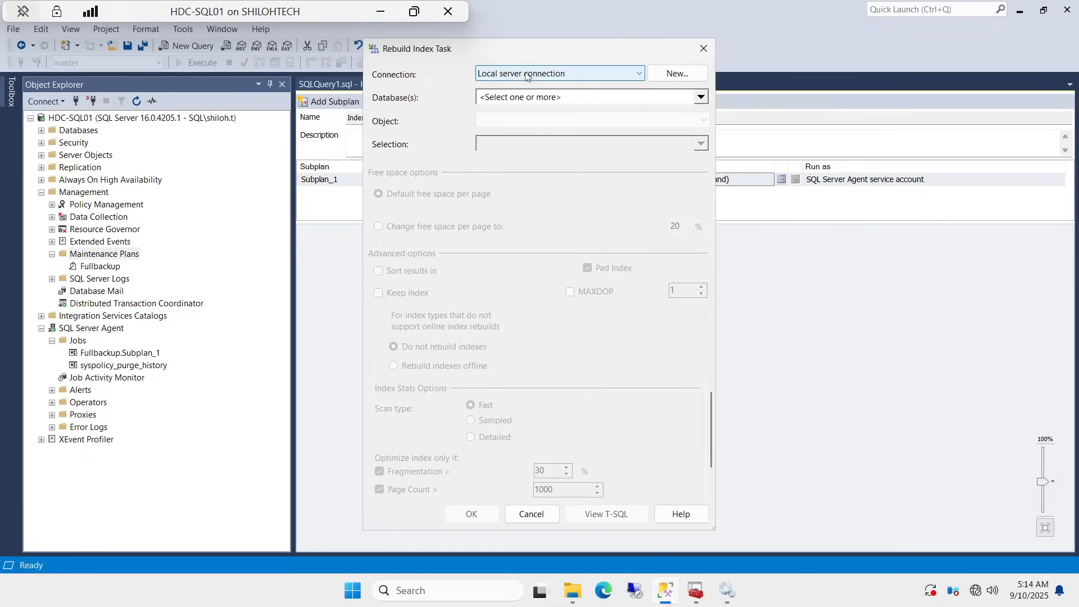
click(701, 98)
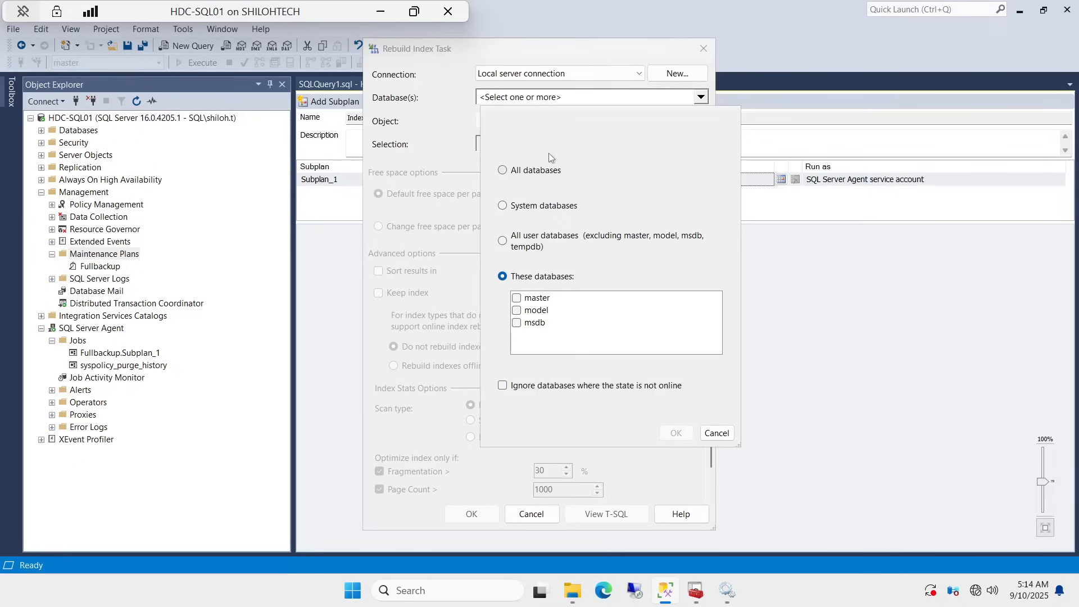
click(502, 172)
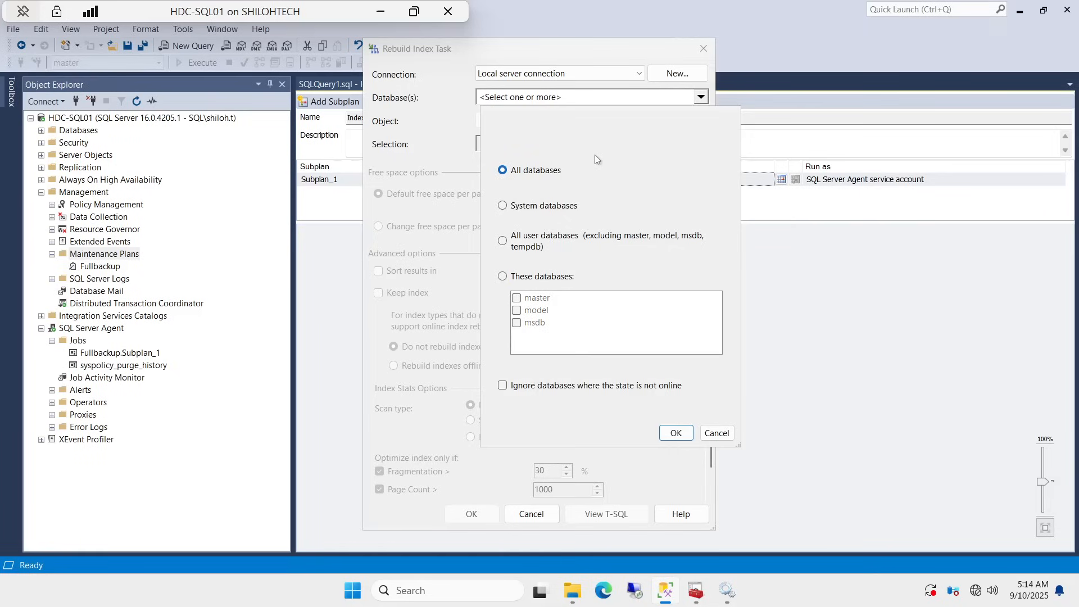
click(502, 276)
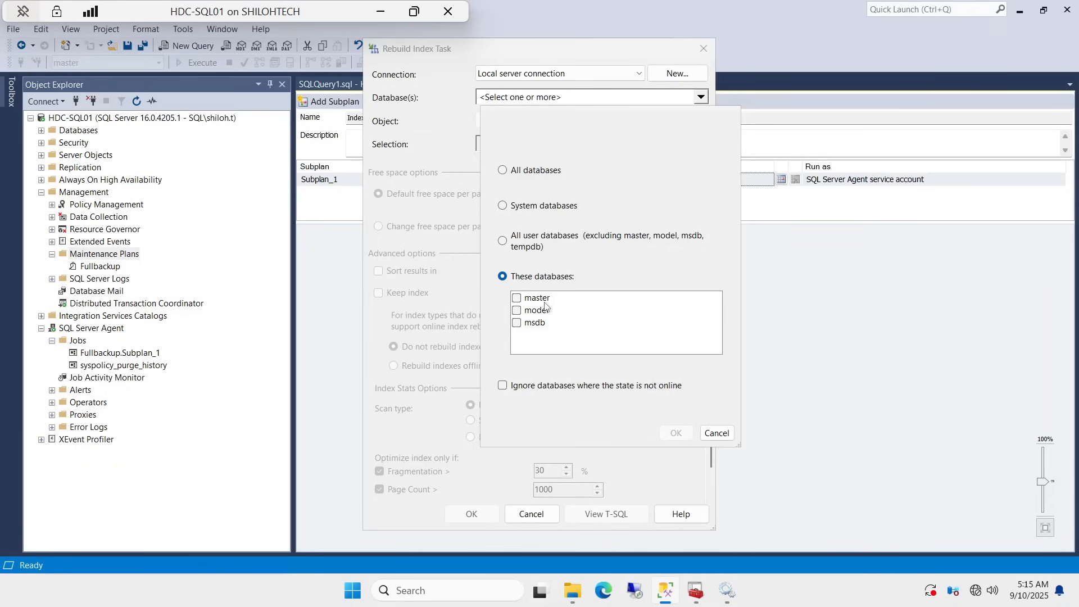
click(502, 170)
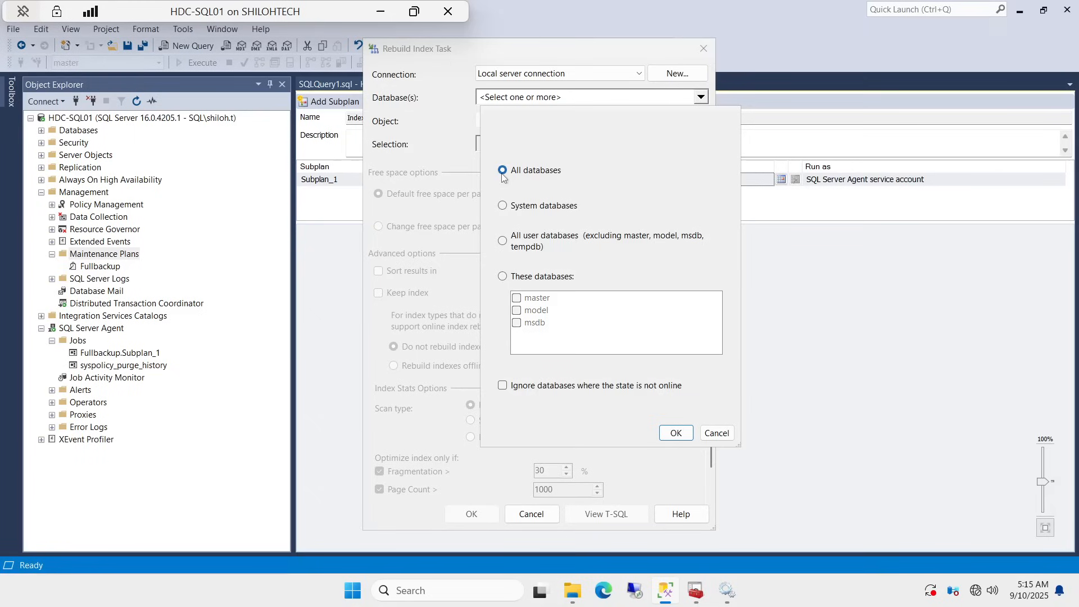
click(675, 433)
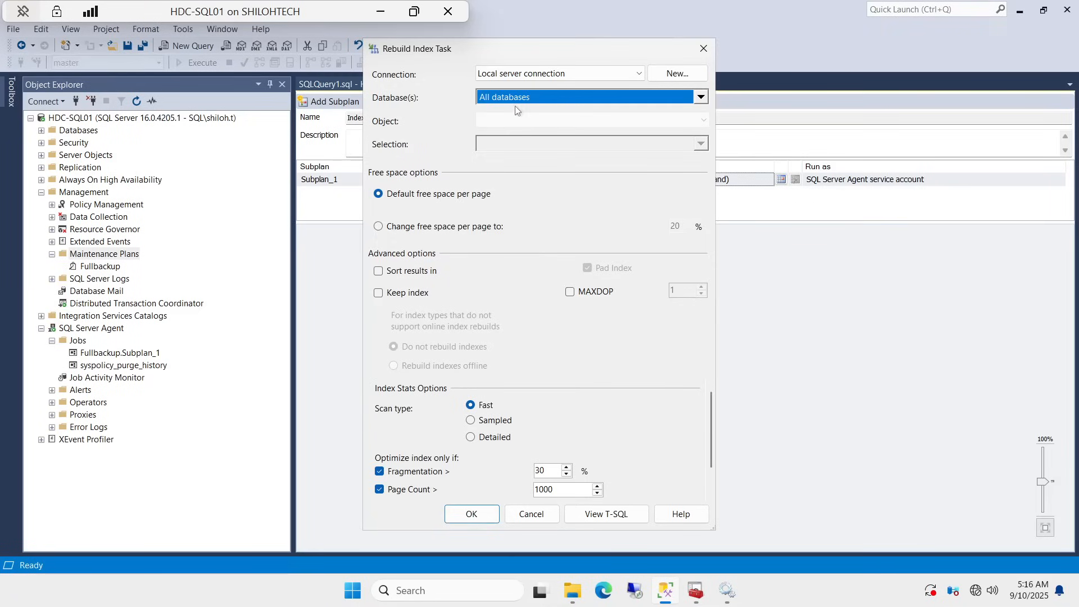
click(472, 515)
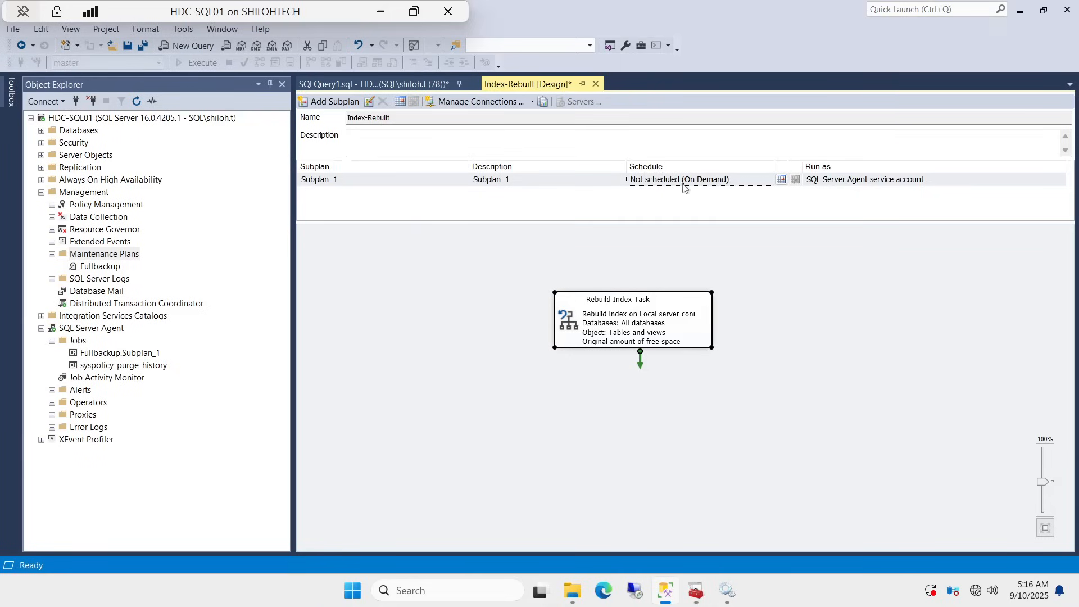
Step: Schedule Subplan_1 to recur every week on Sunday at 12:00:00 AM with no end date, and save the Index-Rebuilt plan
click(781, 179)
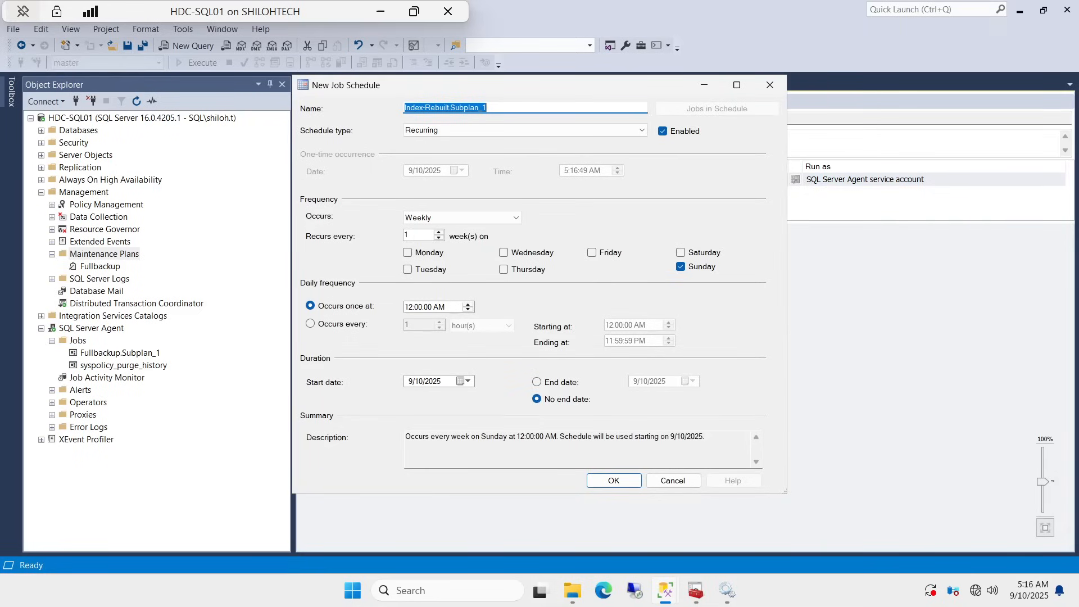
drag(459, 108, 404, 108)
click(614, 482)
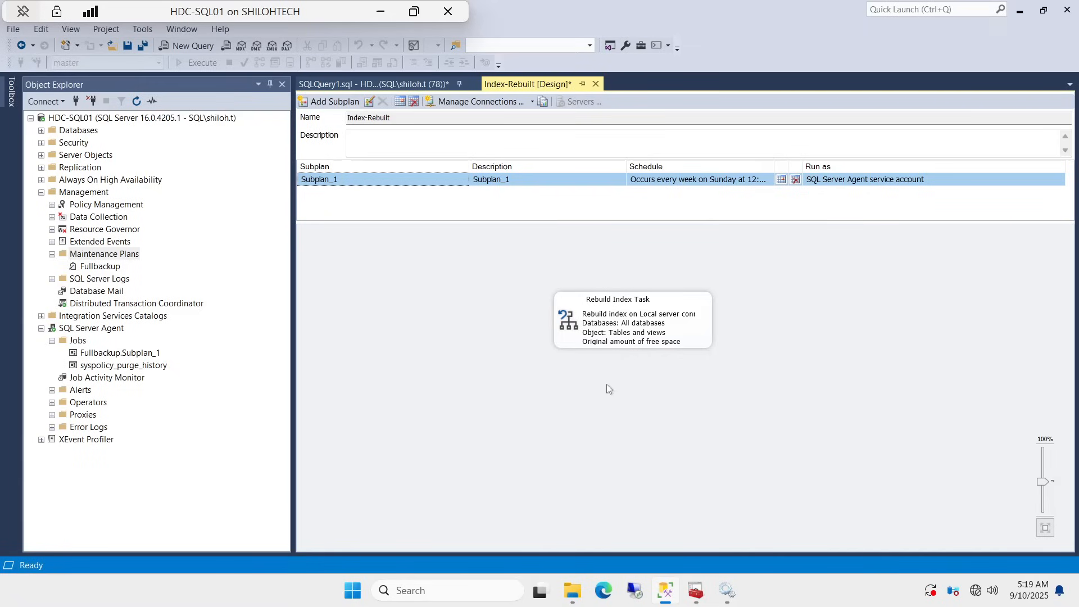
right_click(512, 83)
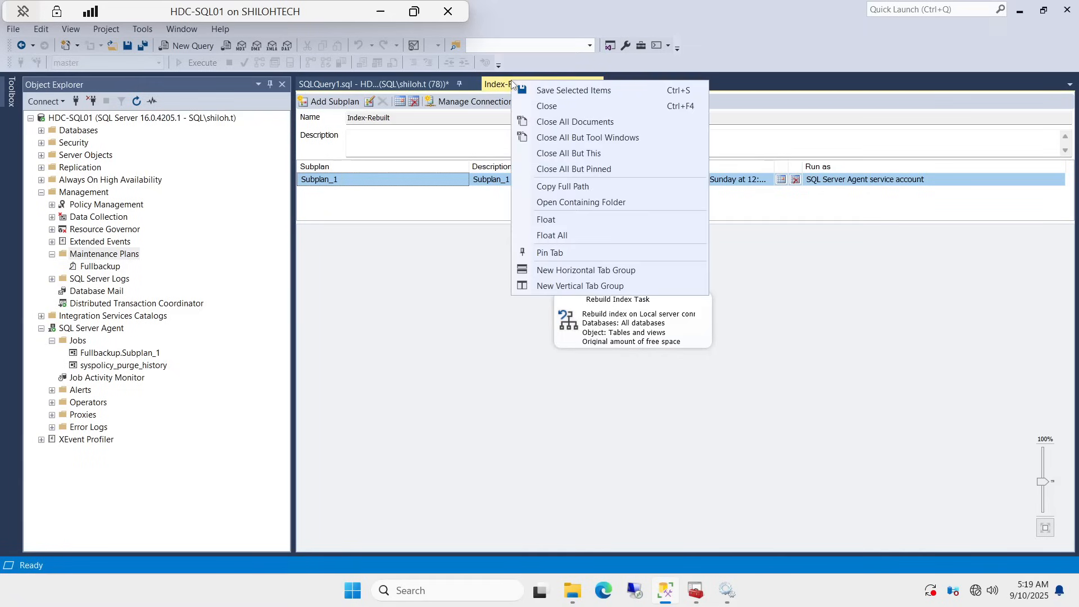
click(550, 92)
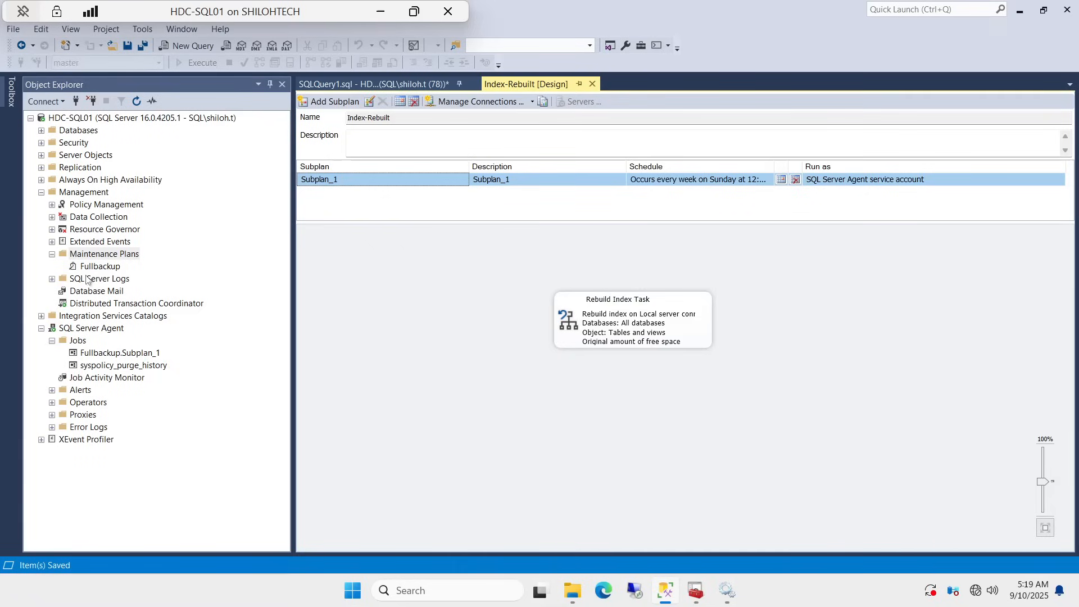
Step: Refresh Maintenance Plans and SQL Server Agent, and expand the agent jobs to check for the Index-Rebuilt plan and its job
right_click(99, 257)
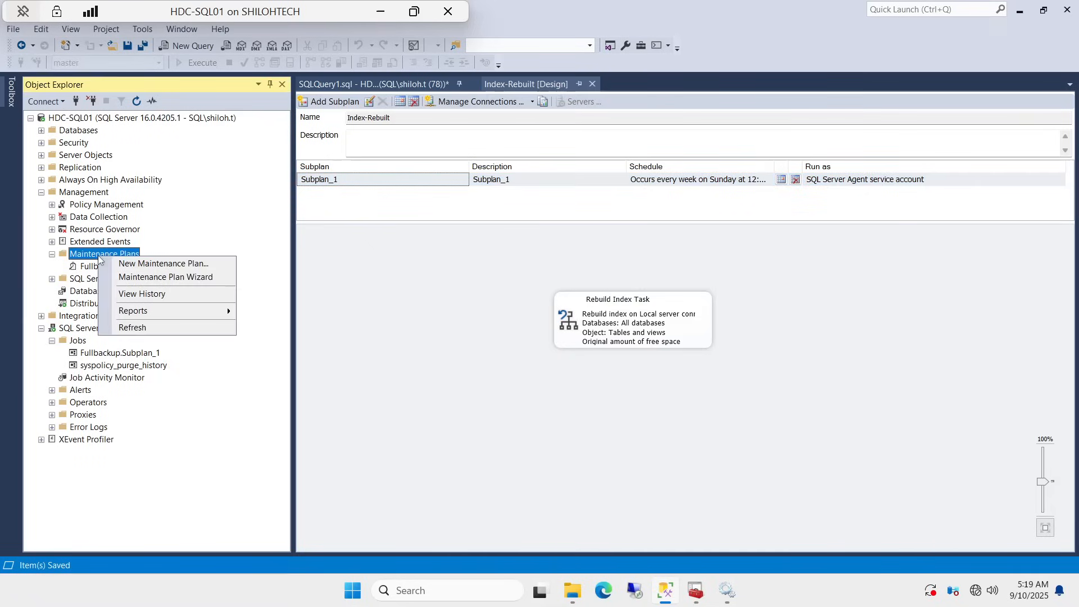
click(137, 332)
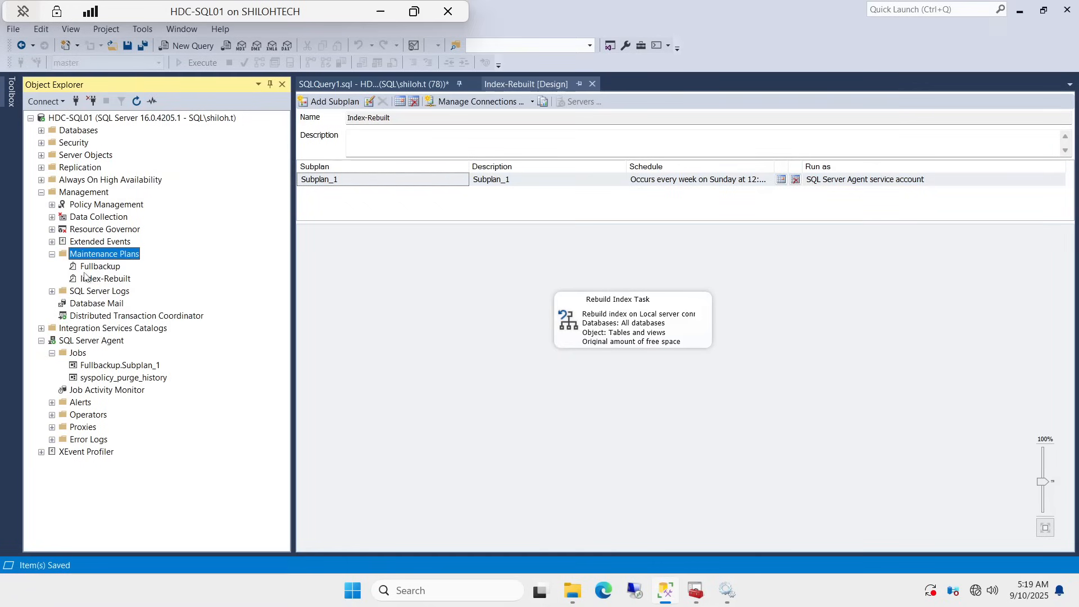
right_click(102, 343)
click(142, 456)
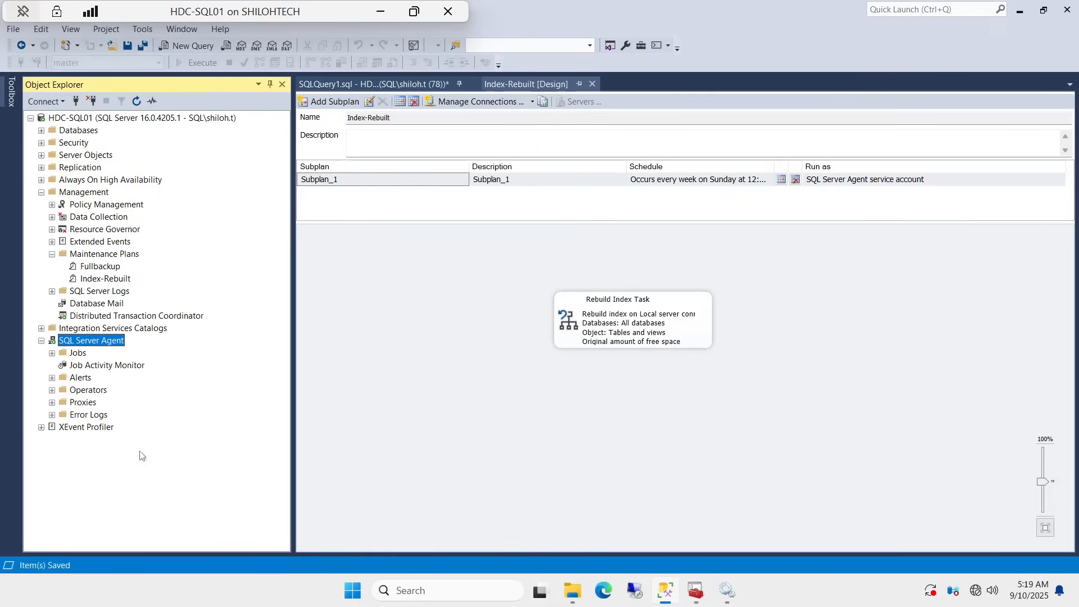
click(53, 354)
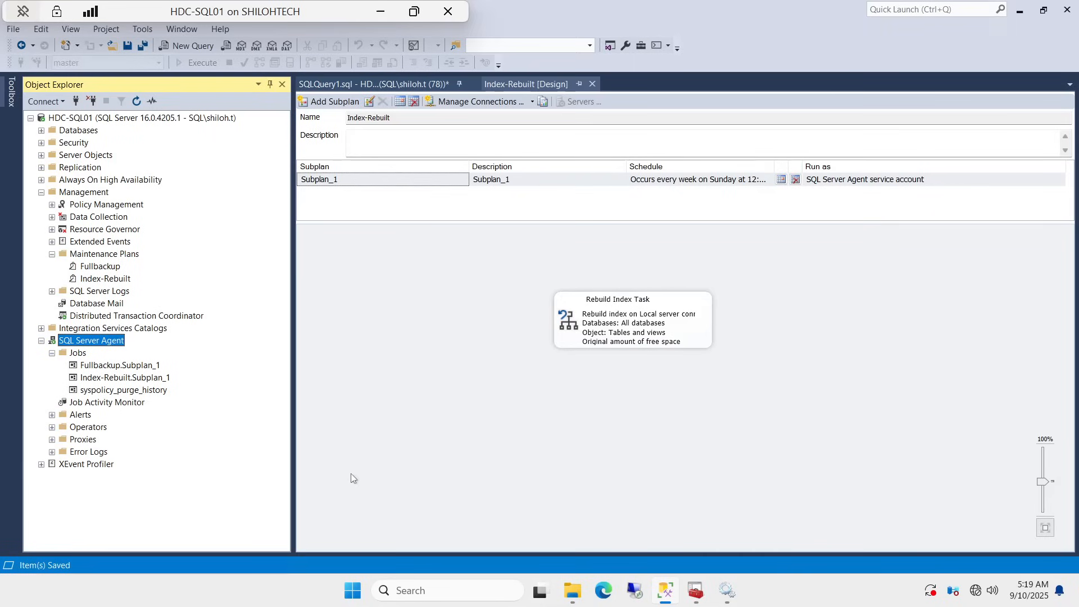
Step: Minimize SSMS and the HDC-SQL01 virtual machine session, and switch to the How to Master SQL DBA.md outline in Notepad
click(1019, 11)
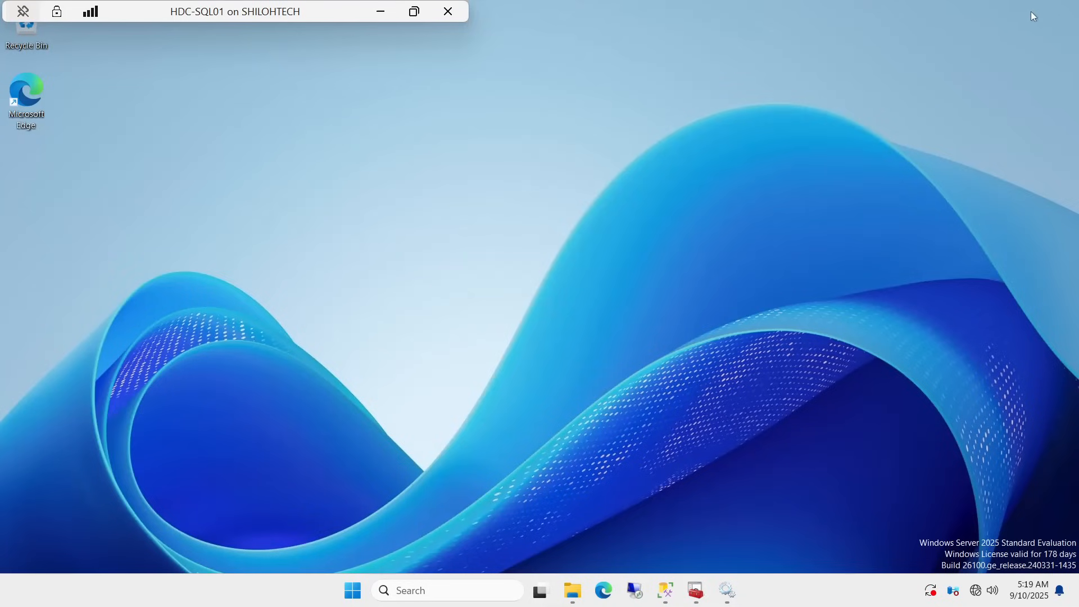
click(381, 12)
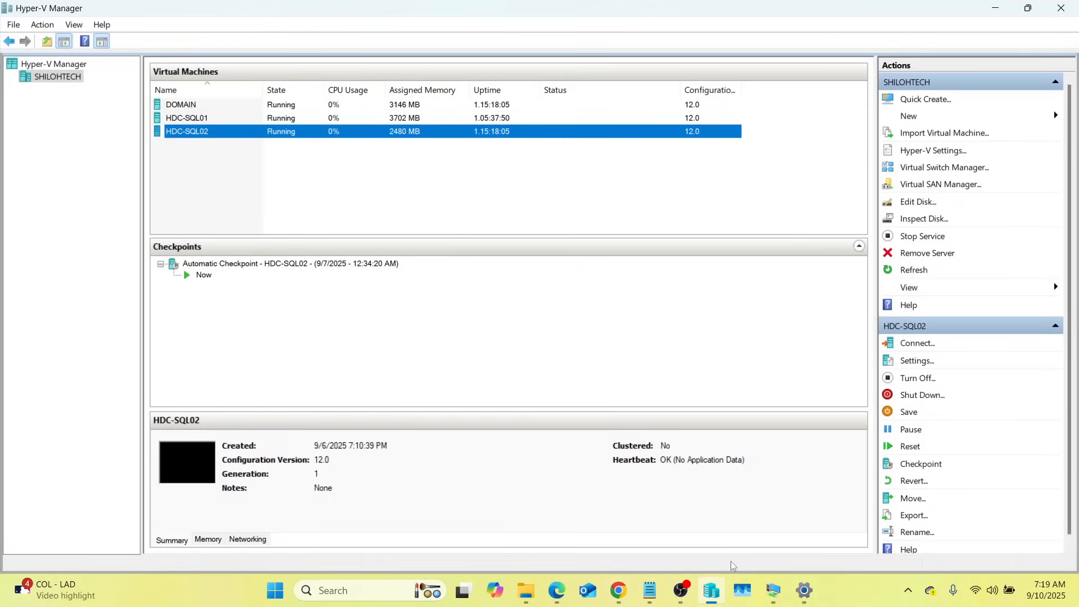
mouse_move(646, 593)
click(644, 557)
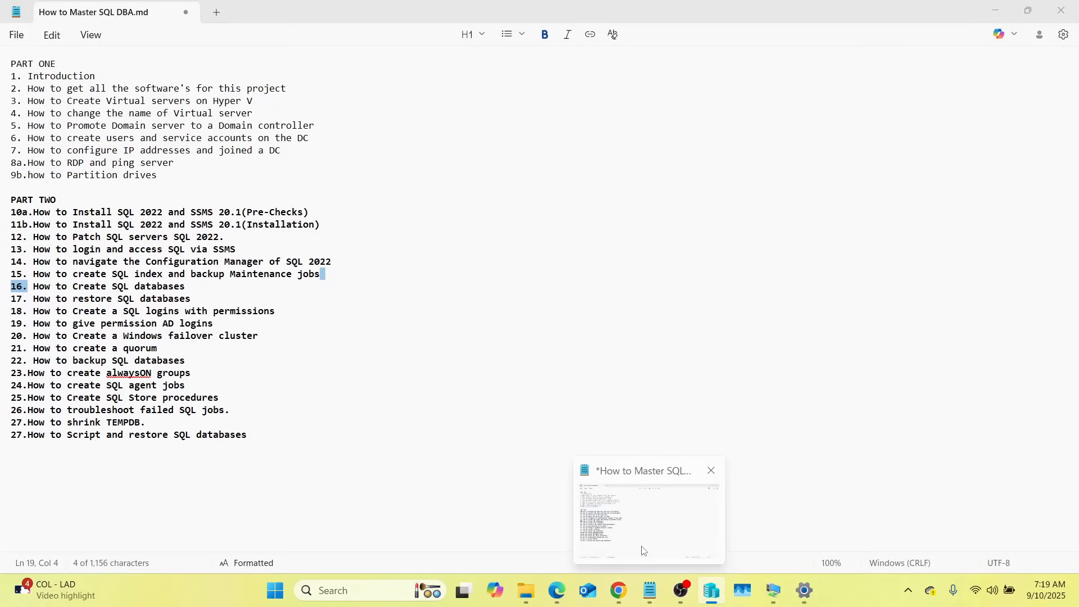
Step: Highlight outline item 16, How to Create SQL databases, followed by item 17, How to restore SQL databases
click(199, 286)
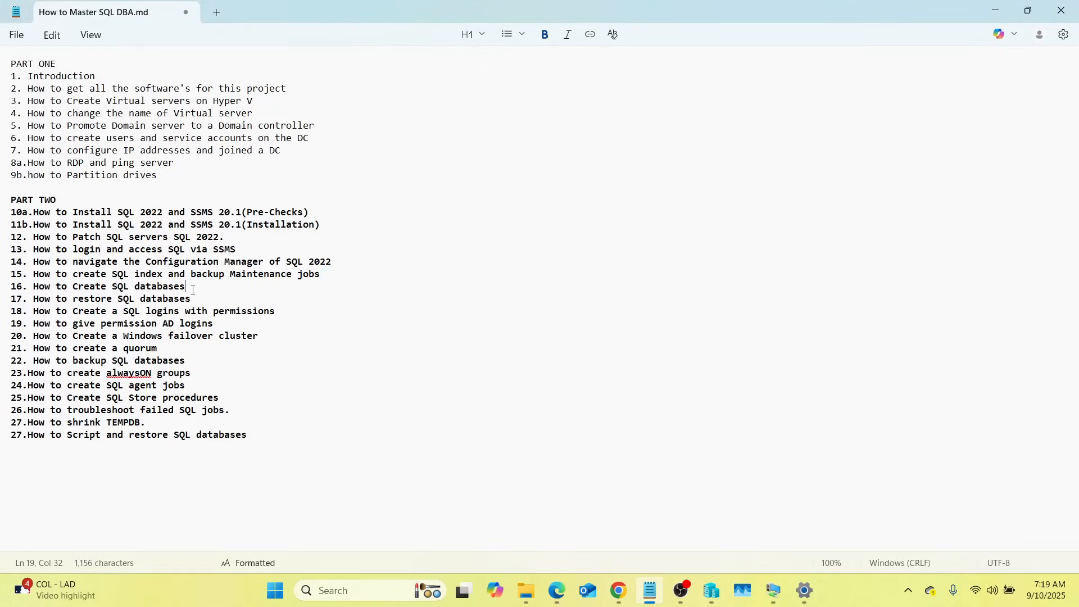
drag(194, 290, 1, 286)
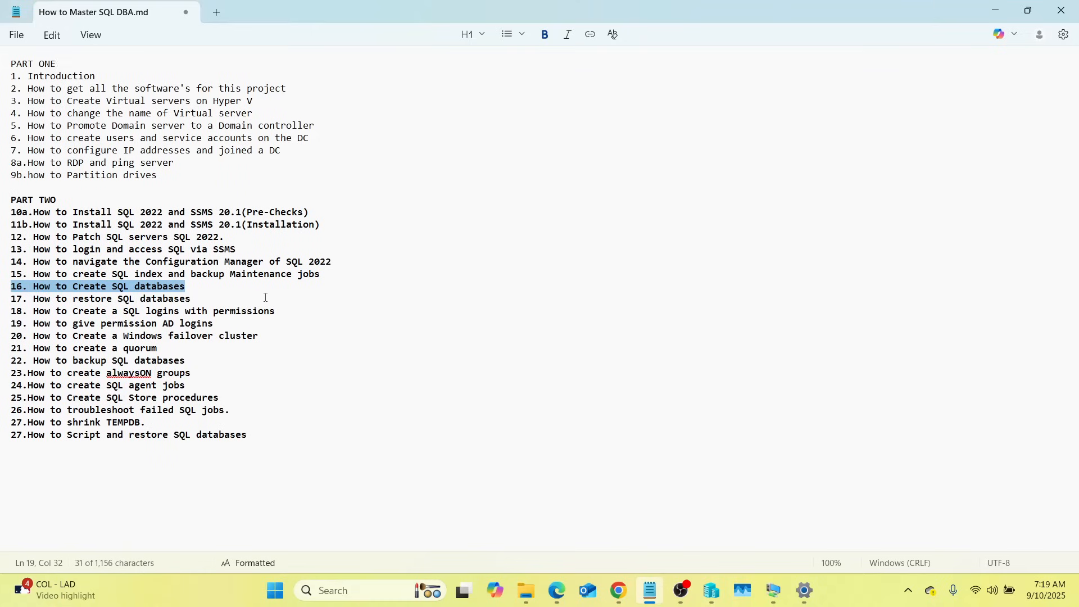
click(194, 302)
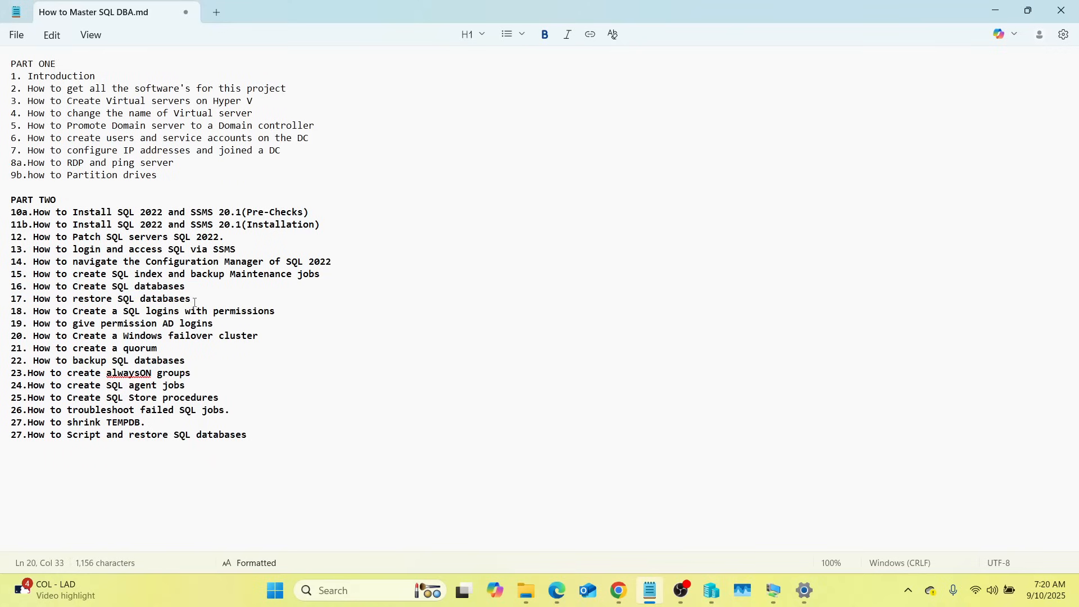
drag(195, 302, 2, 300)
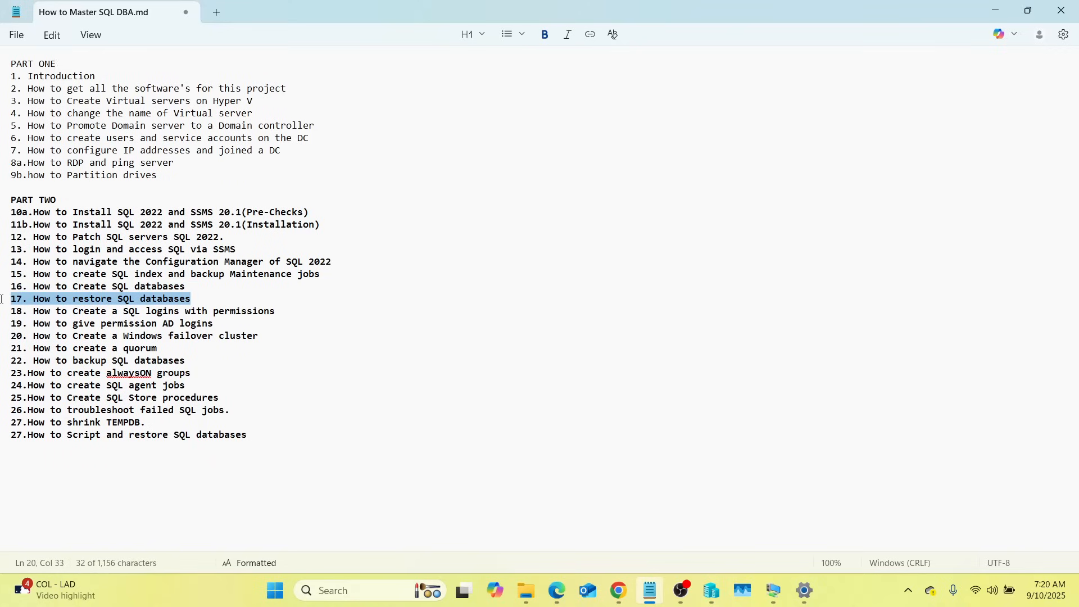